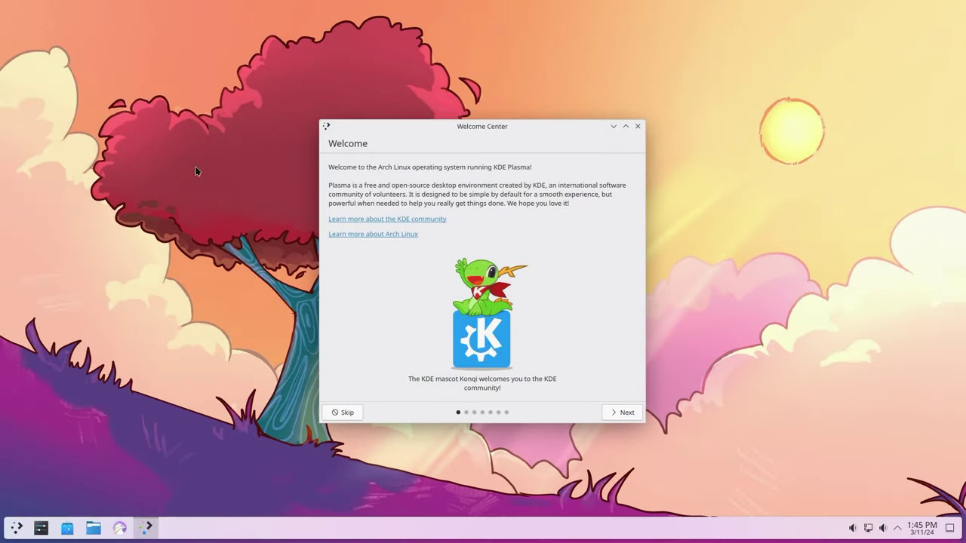
mouse_move(551, 127)
left_mouse_down()
mouse_move(362, 125)
mouse_move(540, 117)
left_mouse_up()
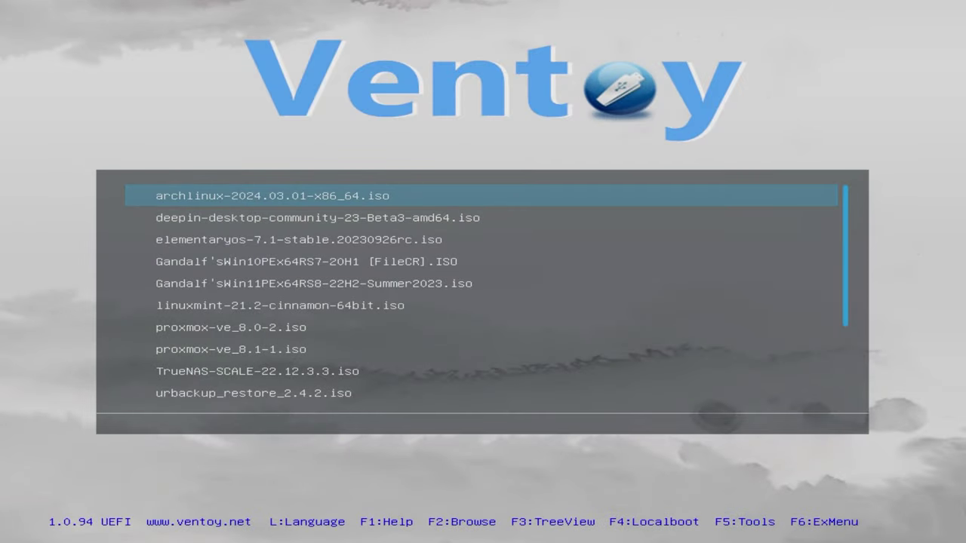
Boot archlinux-2024.03.01-x86_64.iso from the Ventoy boot list in normal mode.
key("Return")
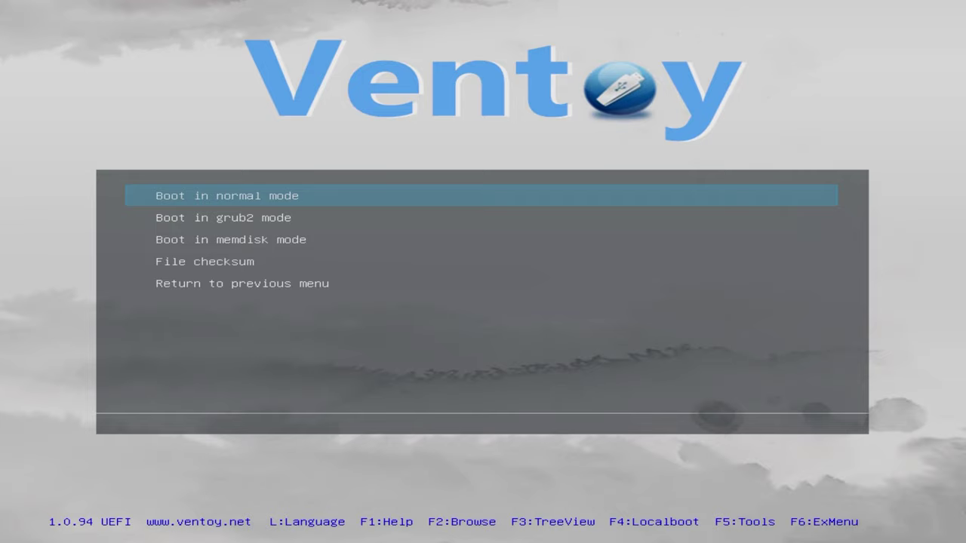
key("Return")
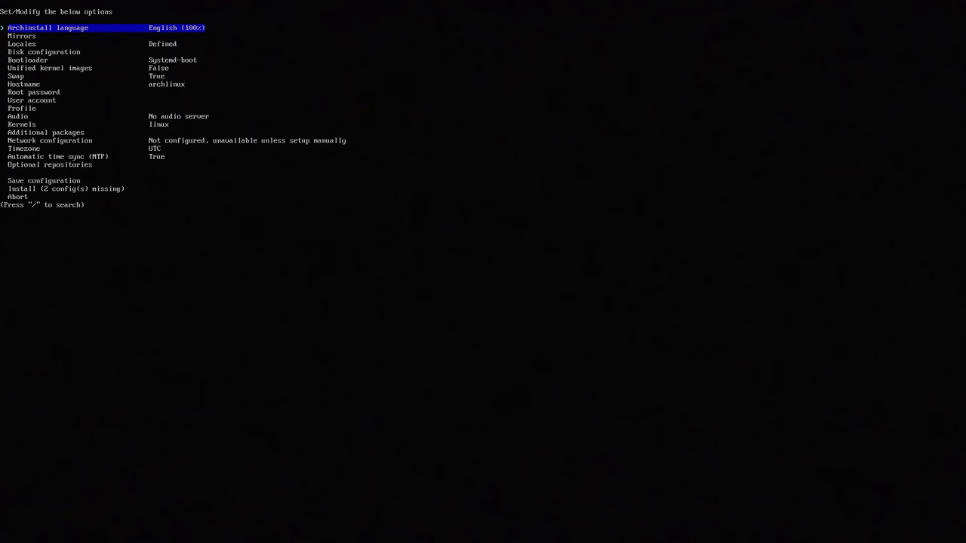
Look over the Mirrors and Locales entries of the installer, including the keyboard layout, language and encoding.
key("Down")
key("Down")
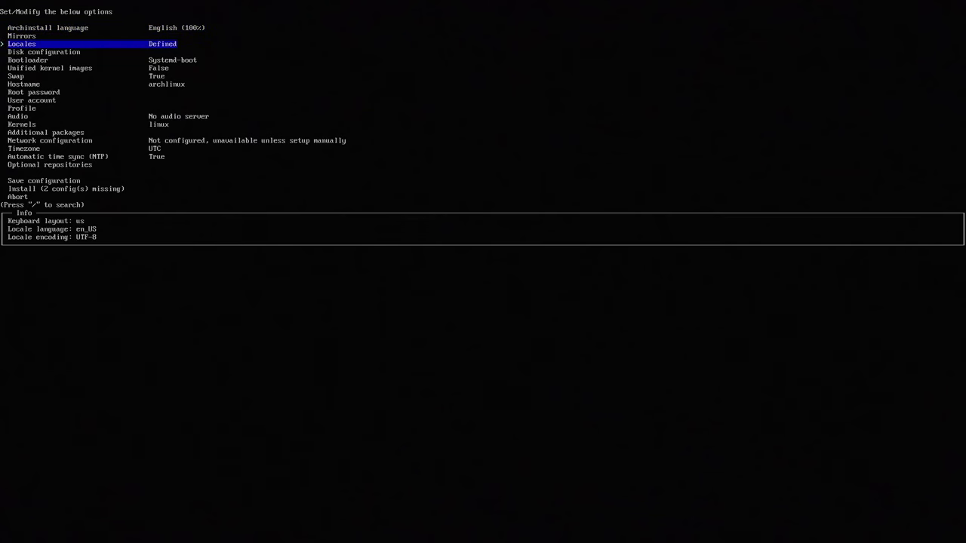
key("Up")
key("Down")
key("Up")
key("Down")
key("Up")
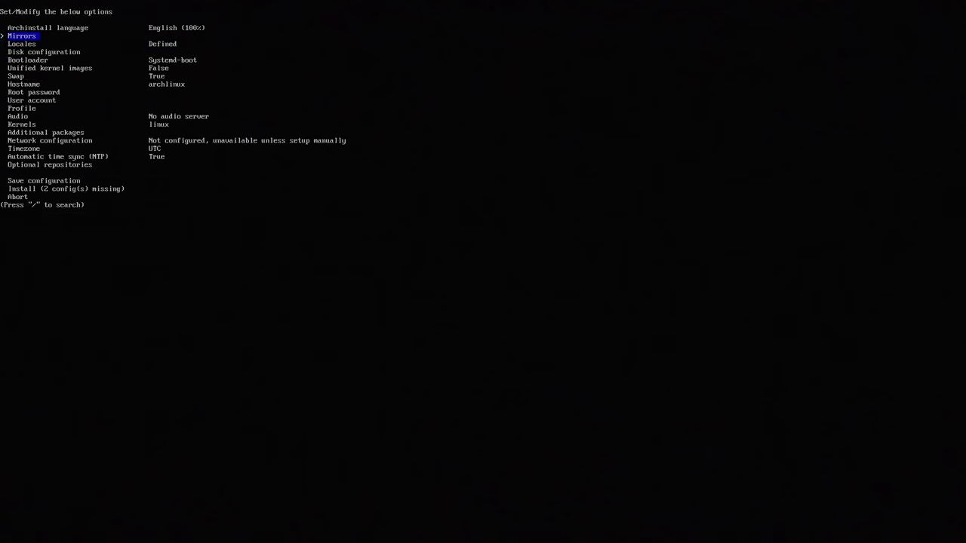
key("Down")
key("Up")
key("Down")
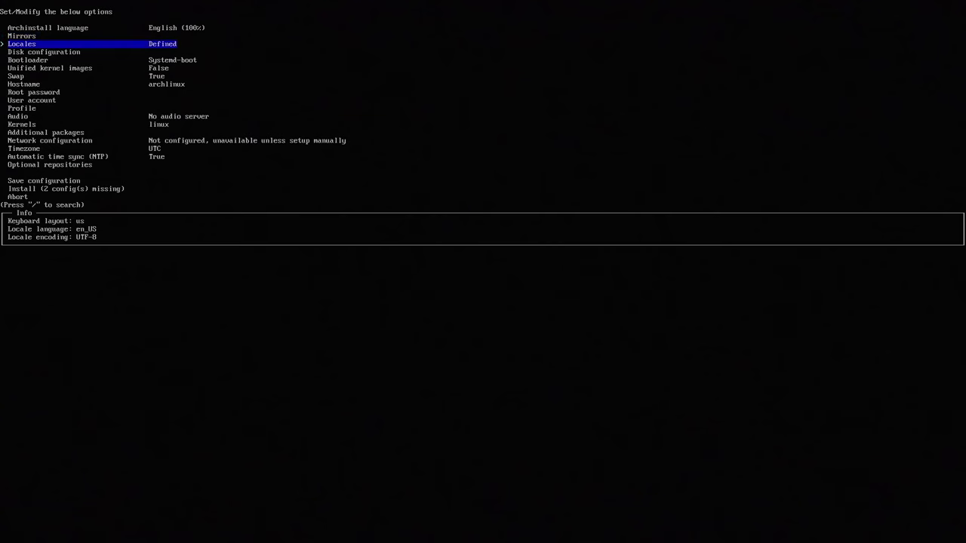
Configure the disk with a best-effort default partition layout and no separate partition for /home.
key("Down")
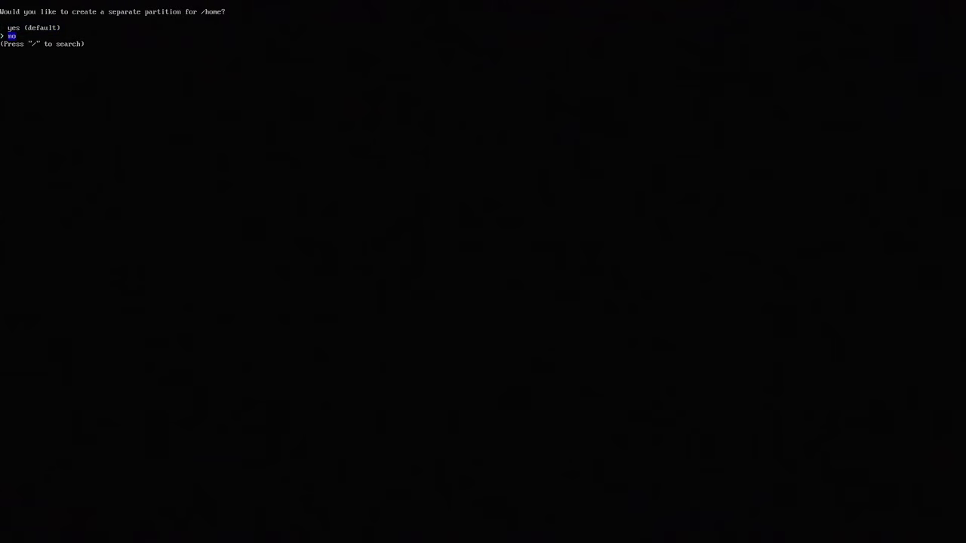
key("Return")
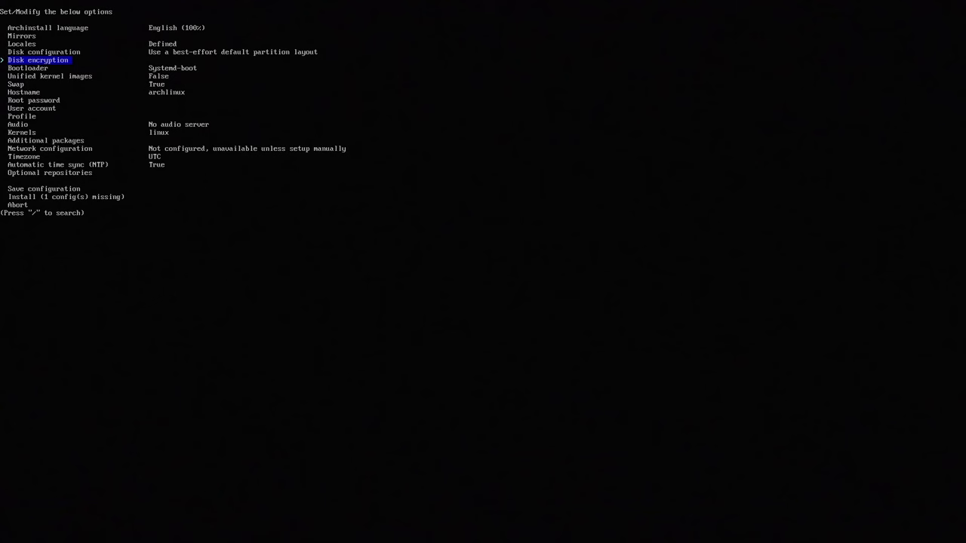
key("Down")
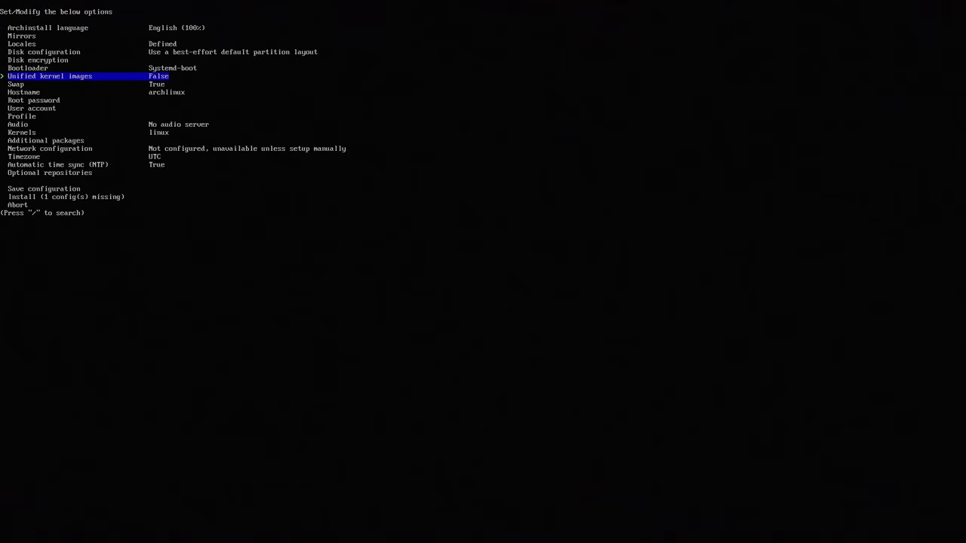
key("Down")
key("Up")
key("Down")
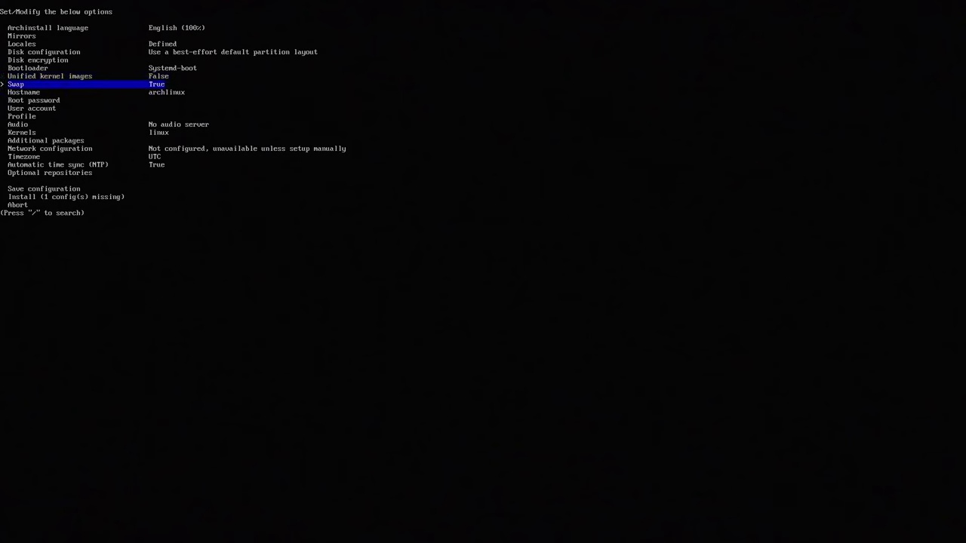
key("Down")
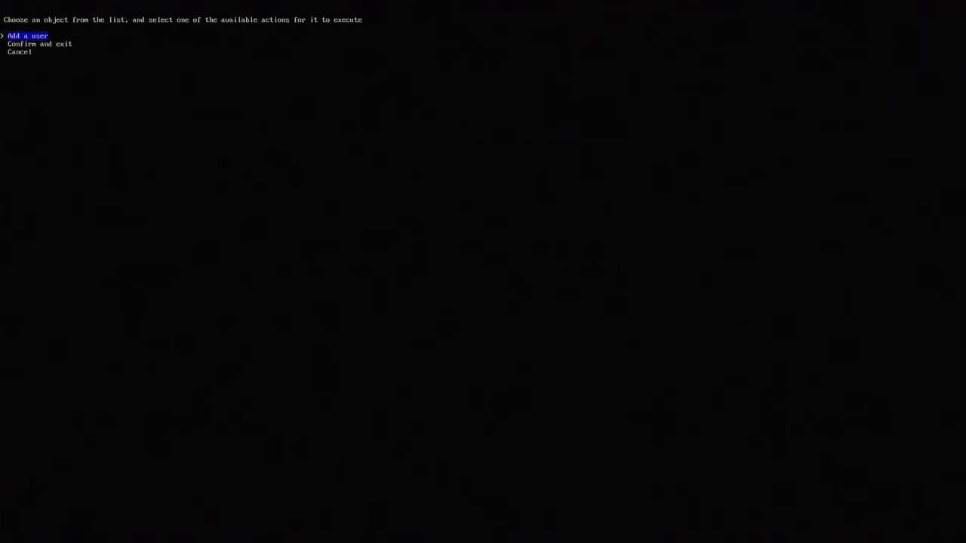
Add a user account with its username and password, make it a superuser, and confirm the user list.
key("Return")
type("don")
key("Return")
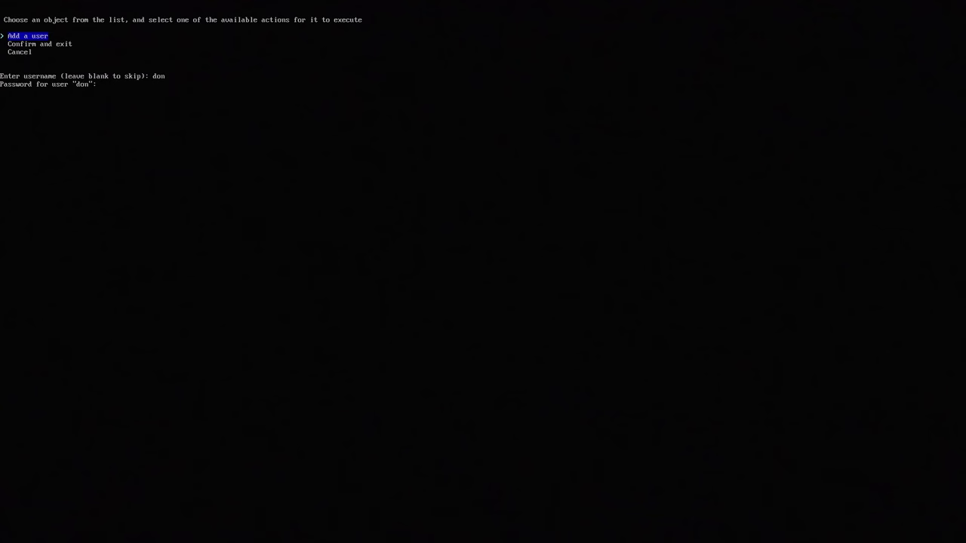
key("Return")
key("Return")
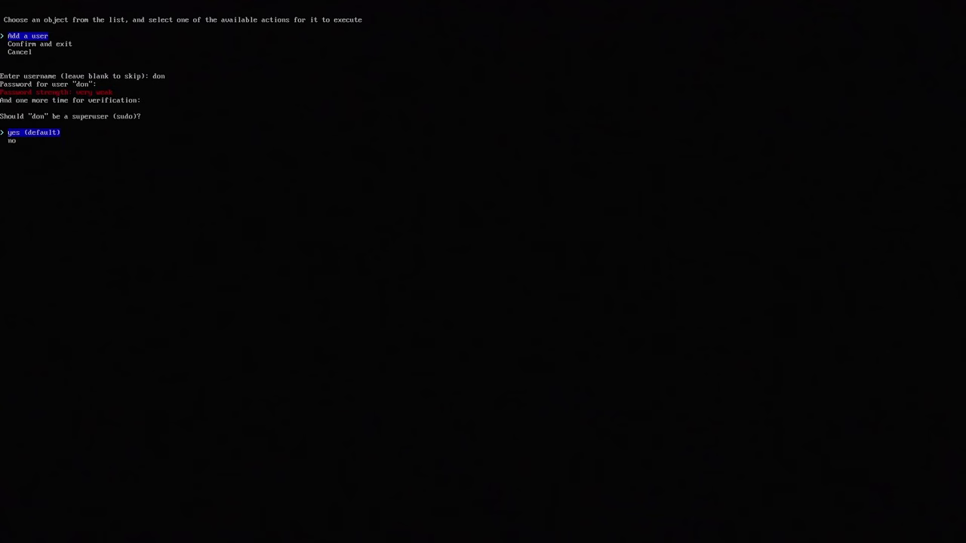
key("Return")
key("Down")
key("Down")
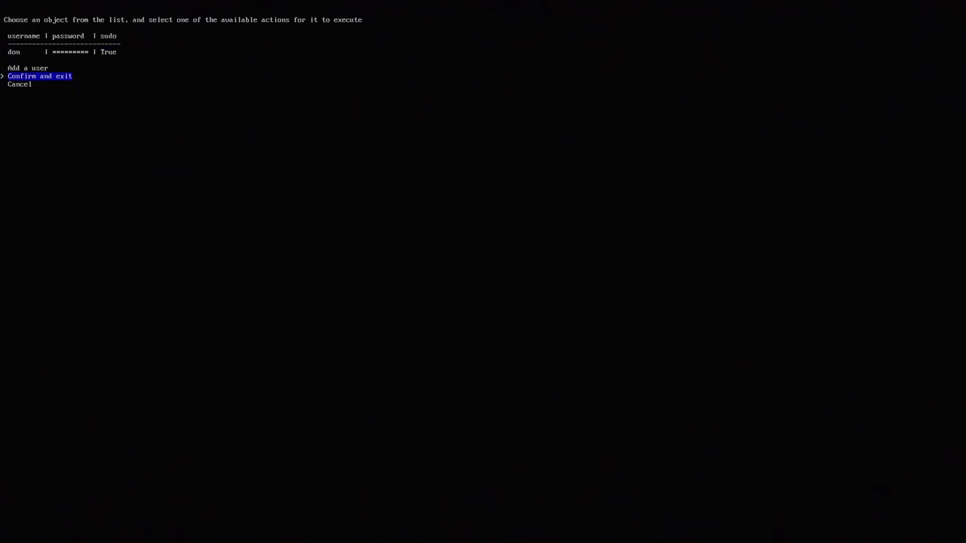
key("Return")
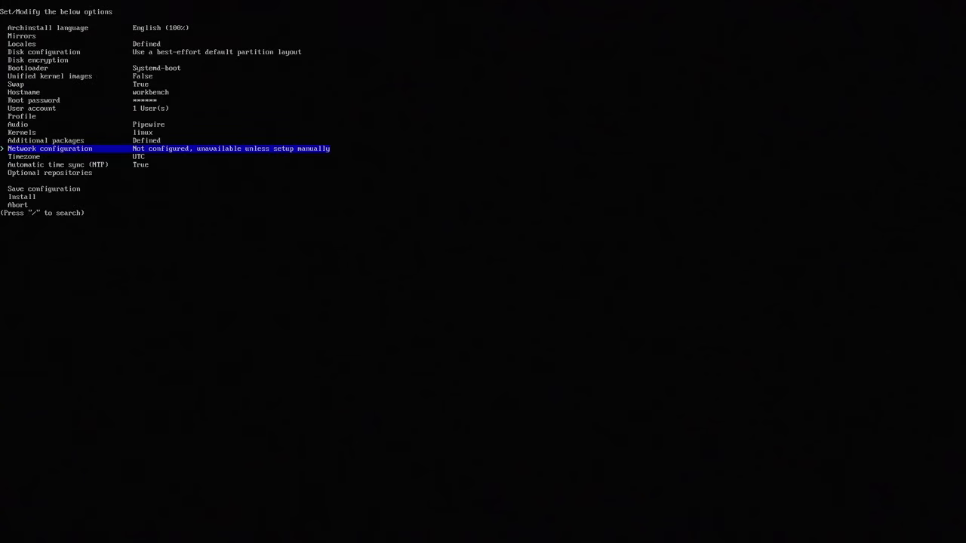
Set the network configuration to use NetworkManager.
key("Down")
key("Up")
key("Return")
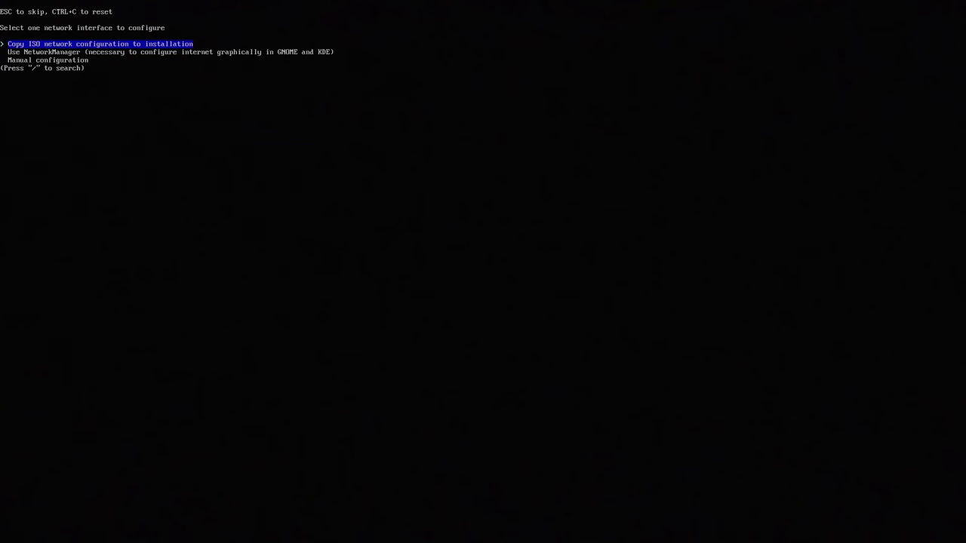
key("Down")
key("Return")
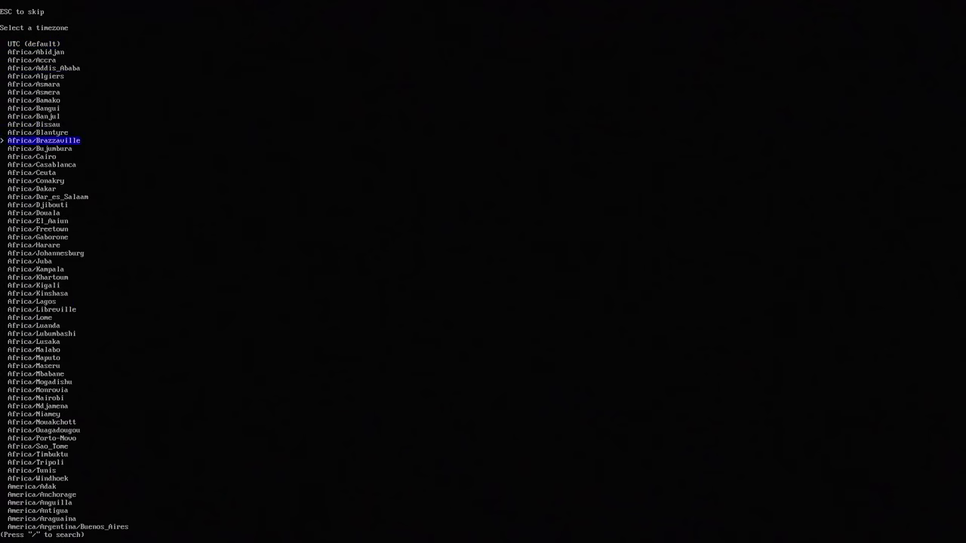
Set the timezone to America/New_York.
key("Down")
key("Down")
key("Down")
key("Down")
key("Down")
key("Down")
key("Down")
key("Down")
key("Down")
key("Down")
key("Down")
key("Down")
key("Down")
key("Down")
key("Down")
key("Down")
key("Down")
key("Down")
key("Down")
key("Down")
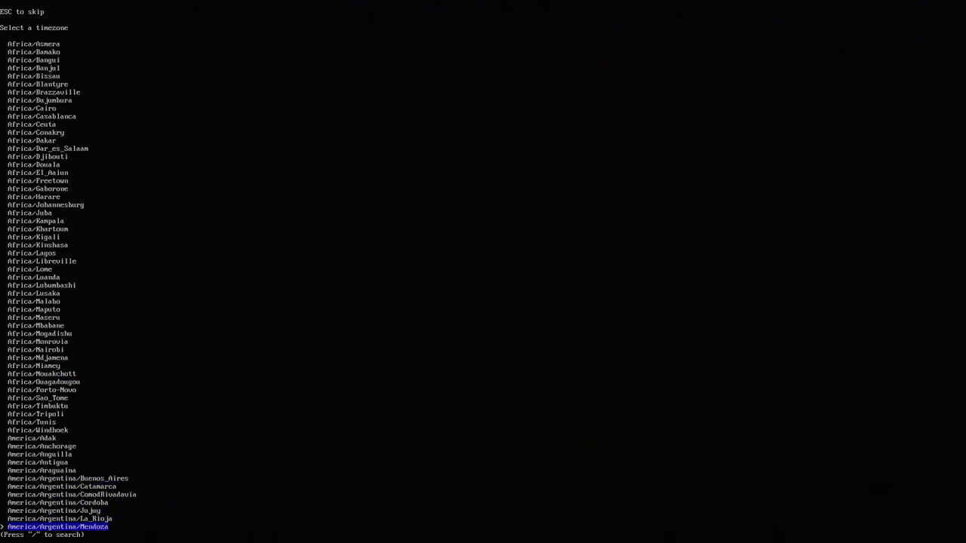
key("Down")
key("Down")
key("Down")
key("Down")
key("Down")
key("Down")
key("Down")
key("Down")
key("Down")
key("Down")
key("Down")
key("Down")
key("Down")
key("Down")
key("Down")
key("Down")
key("Down")
key("Down")
key("Down")
key("Down")
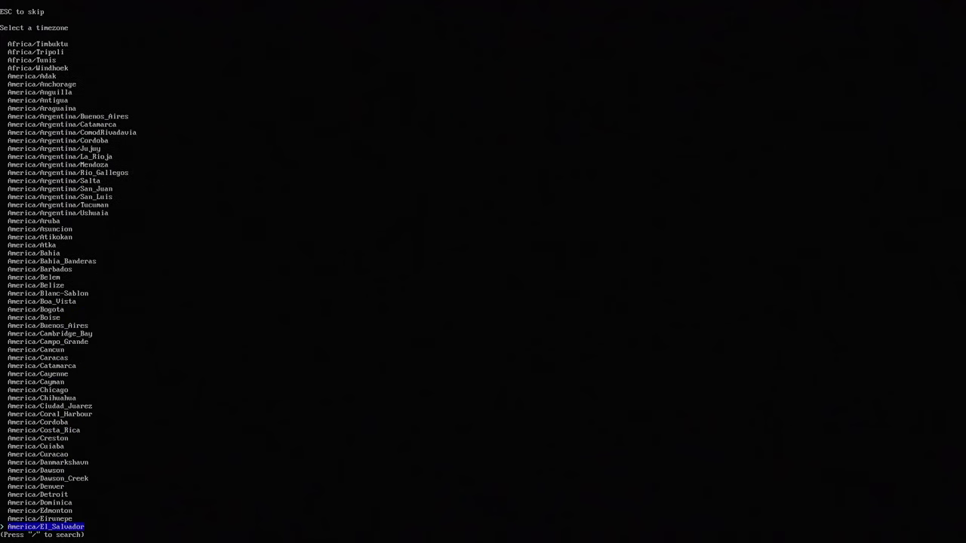
key("Return")
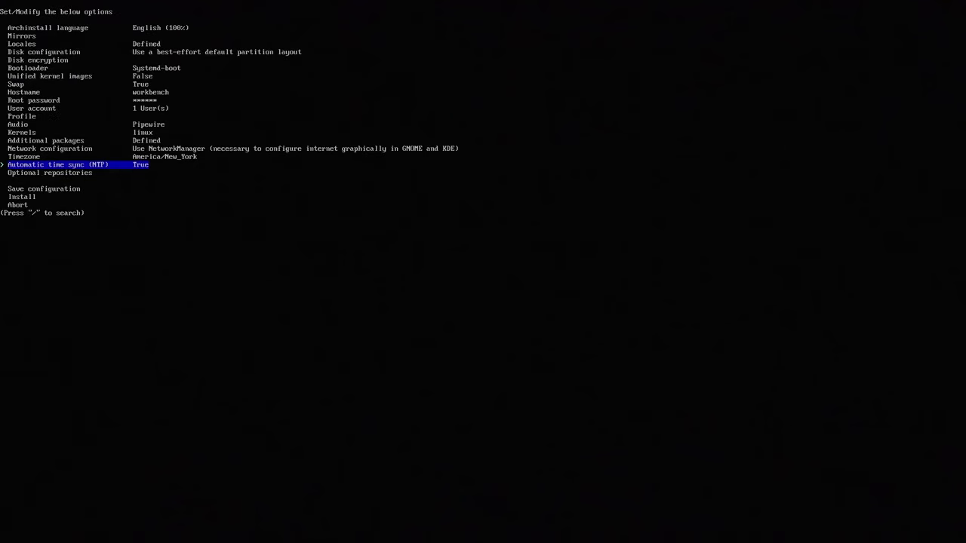
key("Down")
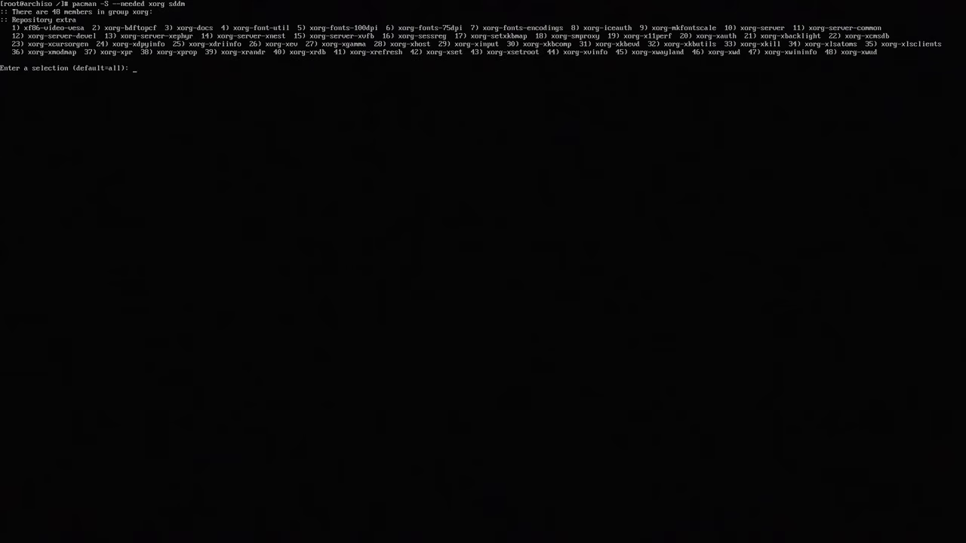
Install all members of the xorg group plus sddm, with man-db and gnu-free-fonts as the default providers.
key("Return")
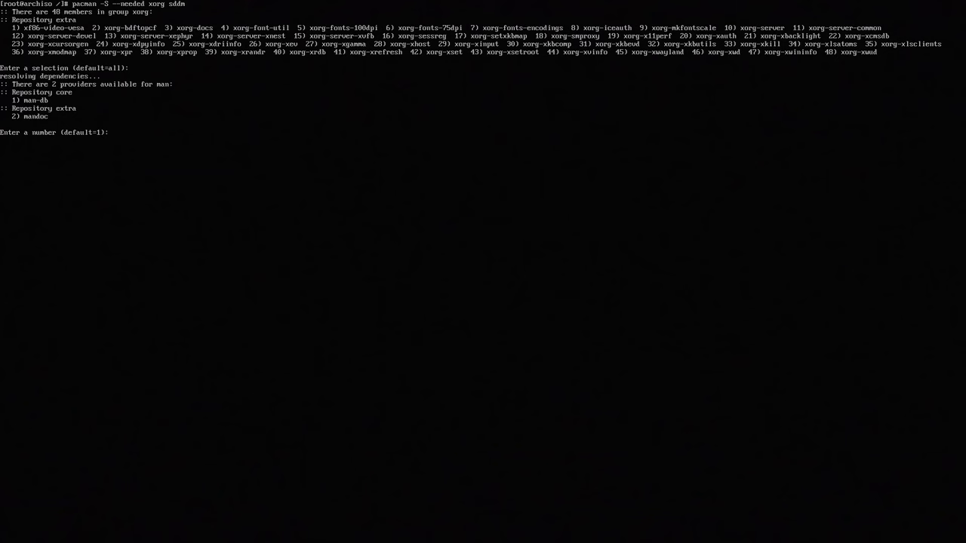
key("Return")
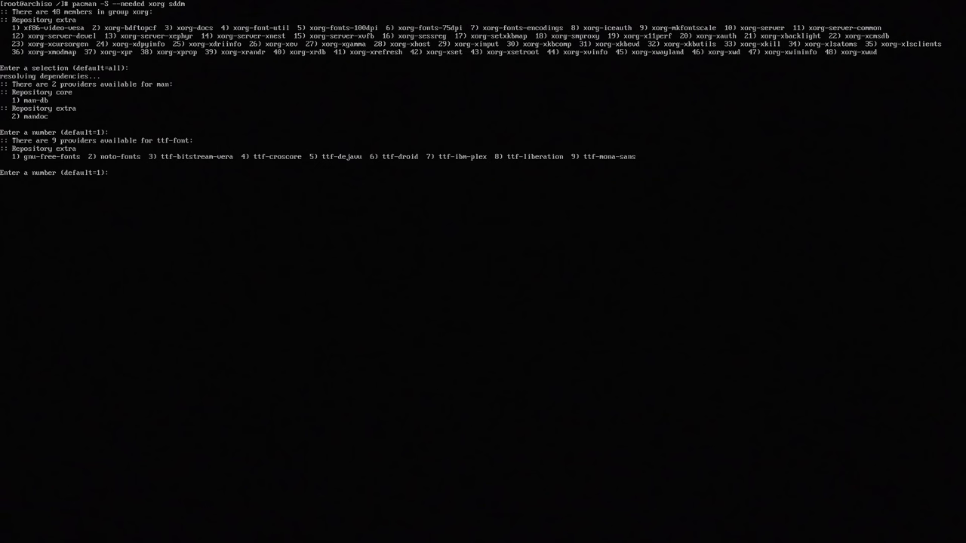
key("Return")
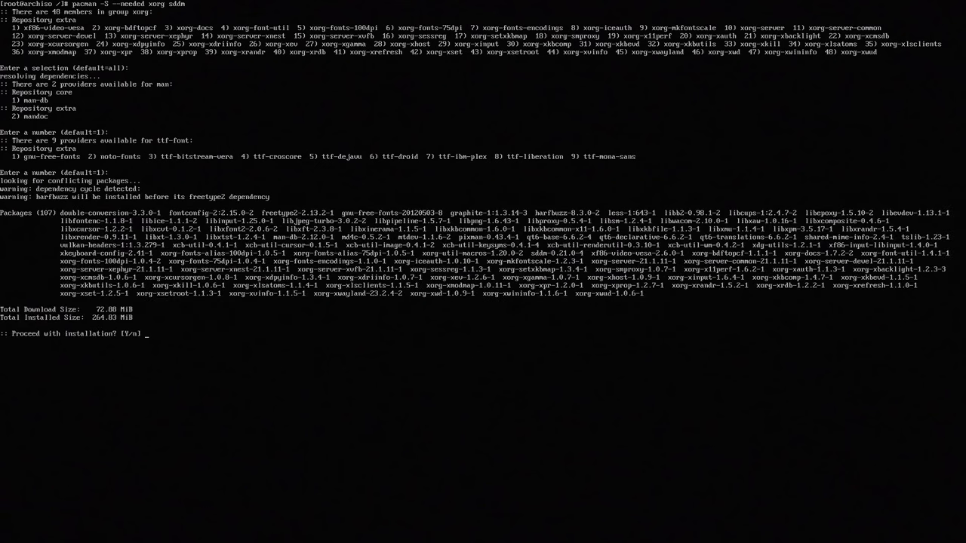
key("Return")
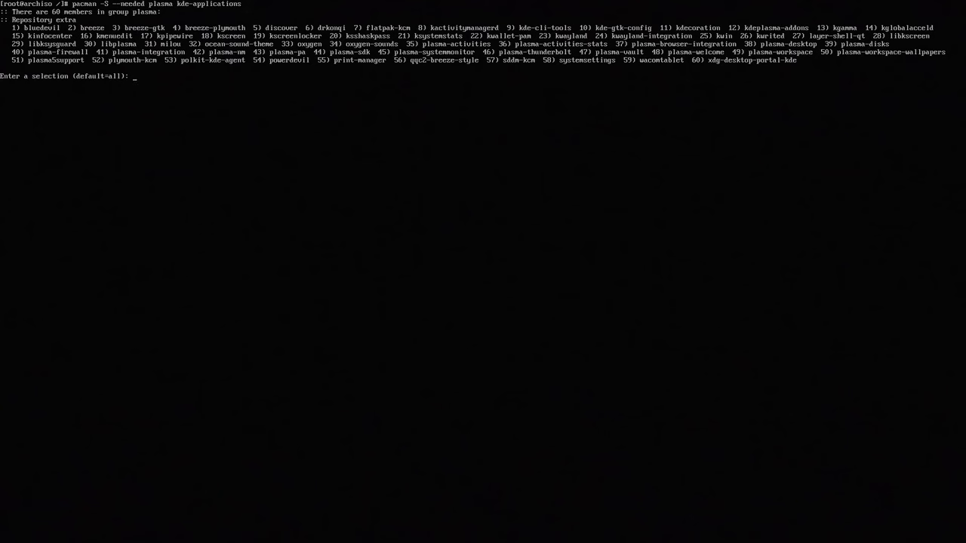
Select all members of the plasma and kde-applications groups, with qt6-multimedia-gstreamer as the multimedia backend.
key("Return")
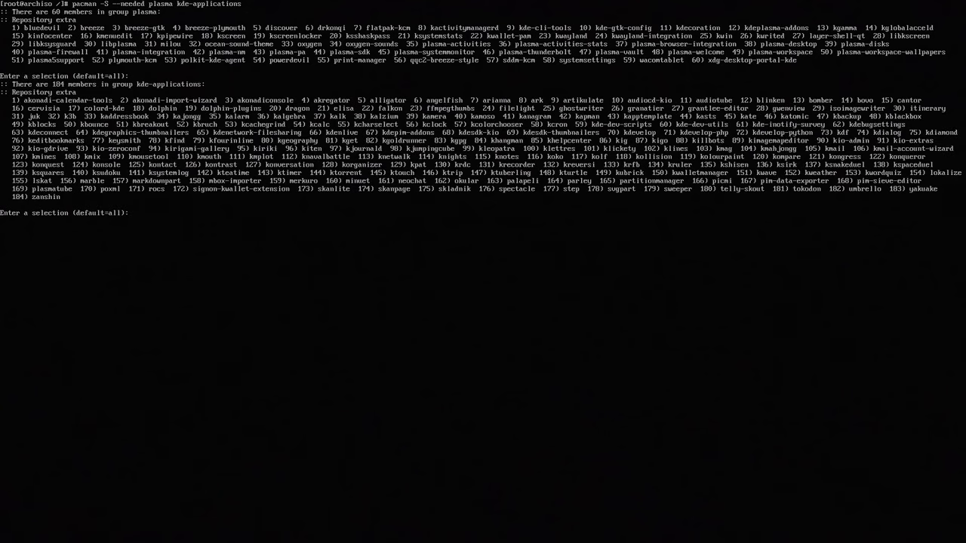
key("Return")
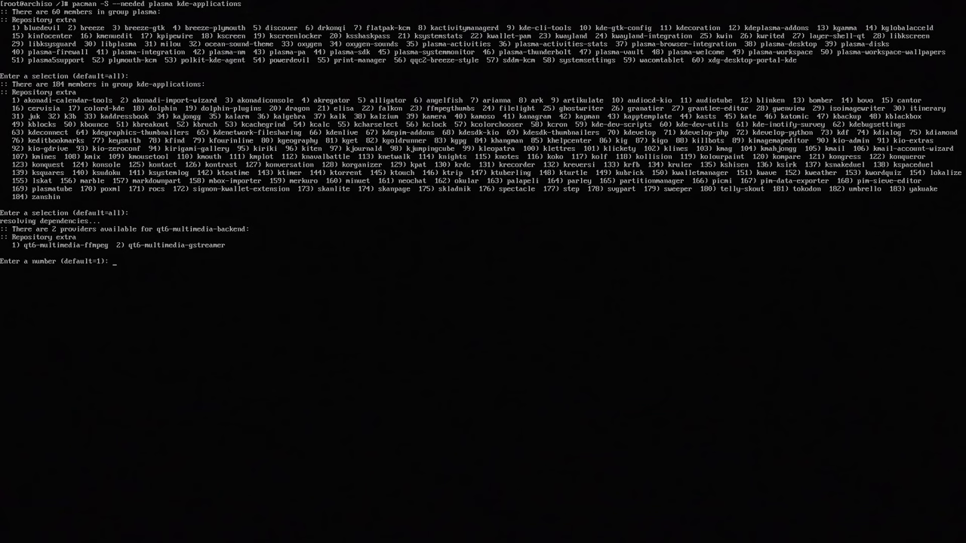
type("2")
key("Return")
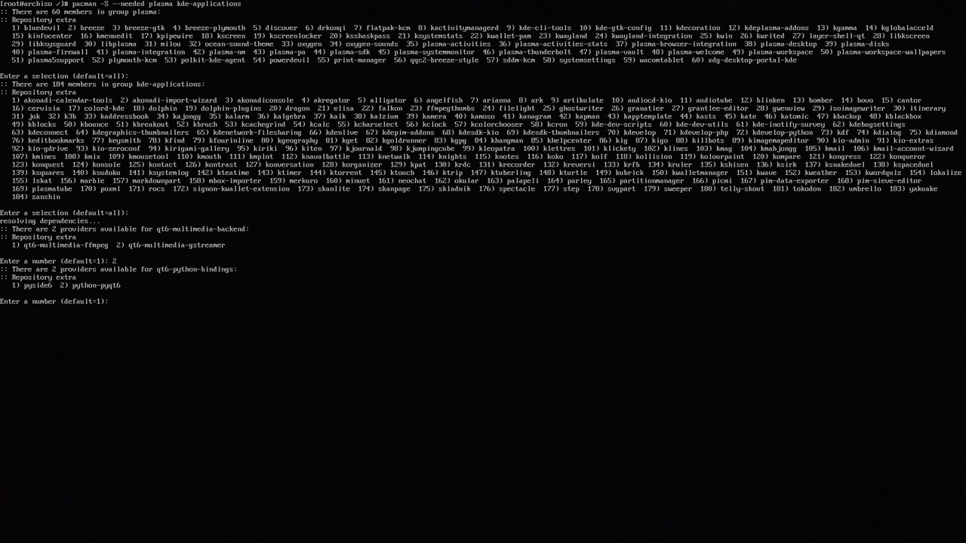
Choose pyside6 for the Python bindings, cronie for cron, and phonon-qt5-gstreamer as the Phonon backend.
type("1")
key("Return")
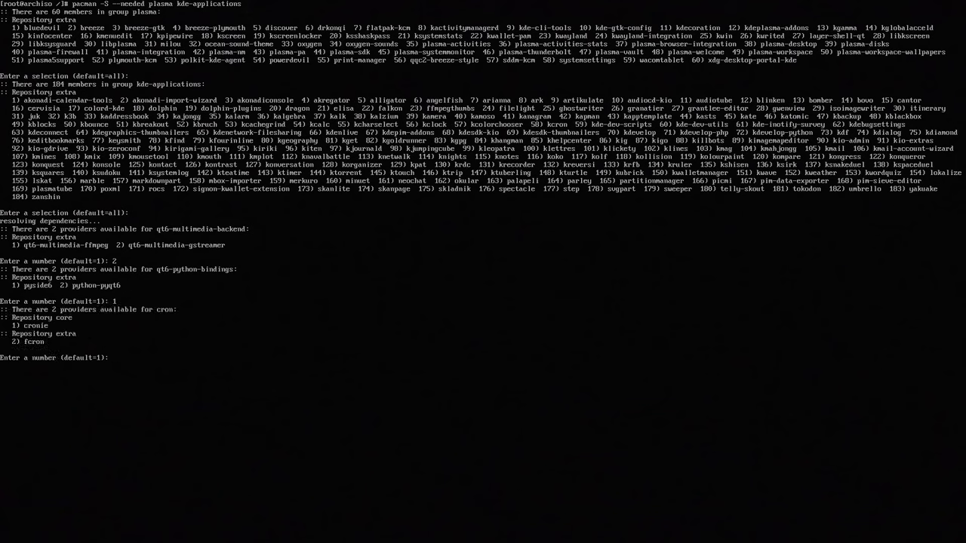
type("1")
key("Return")
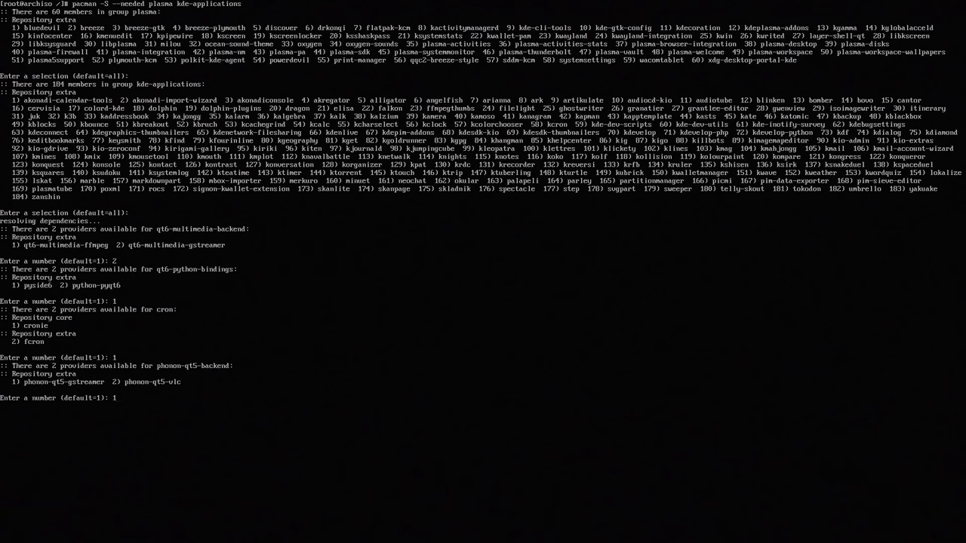
type("1")
key("Return")
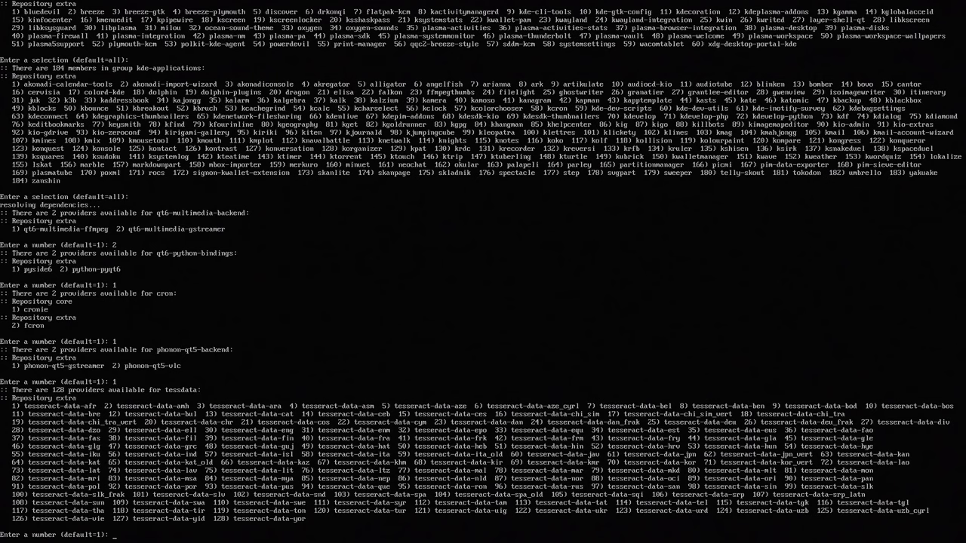
Choose tesseract-data-eng (30) as the tessdata provider and proceed with the KDE package installation.
type("30")
key("Return")
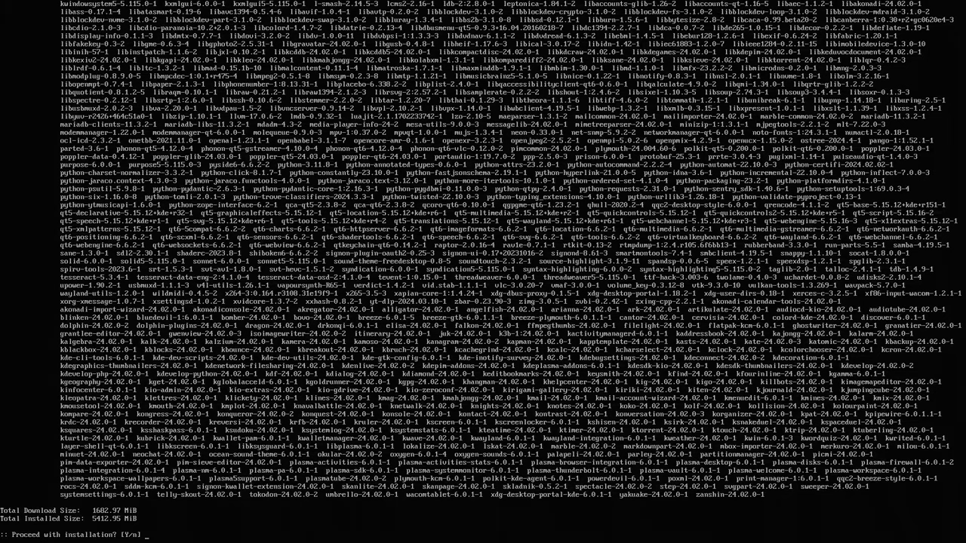
type("y")
key("Return")
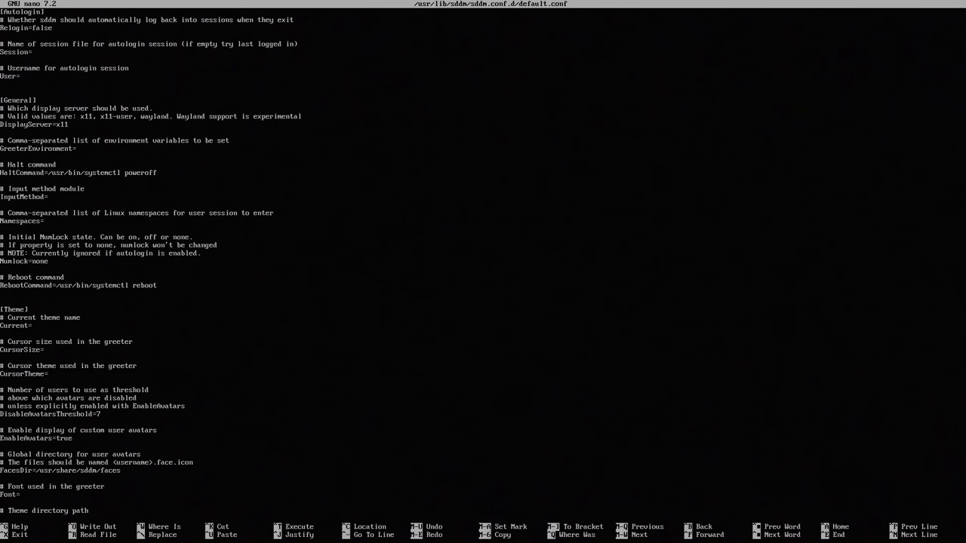
Set the current theme name to breeze in the Theme section of sddm's default.conf, then save and close the file.
key("Down")
key("Down")
key("Down")
key("Down")
key("Down")
key("Down")
key("Down")
key("Down")
key("Down")
key("Down")
key("Down")
key("Down")
key("Down")
key("Down")
key("Down")
key("Down")
key("Down")
key("Down")
key("Down")
key("Down")
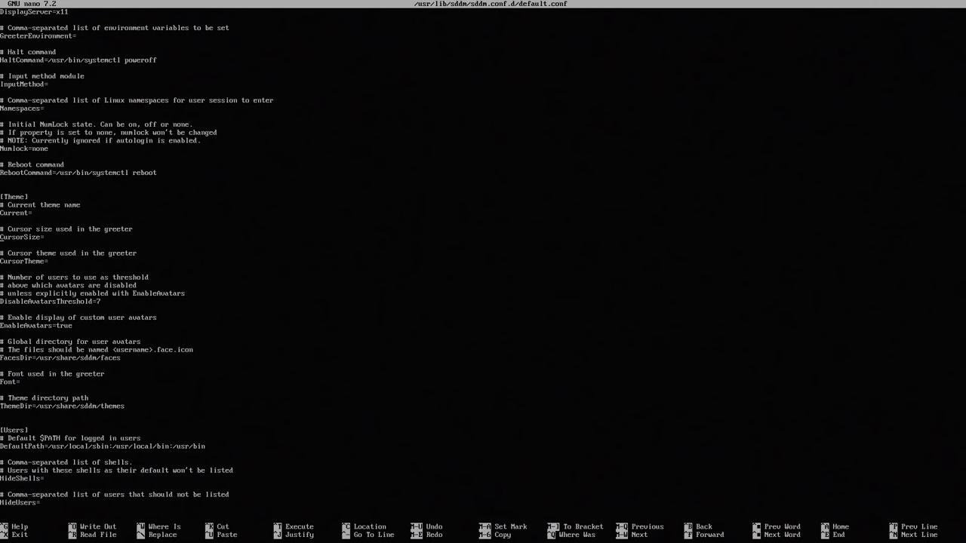
type("breeze")
key("ctrl+x")
key("y")
key("Return")
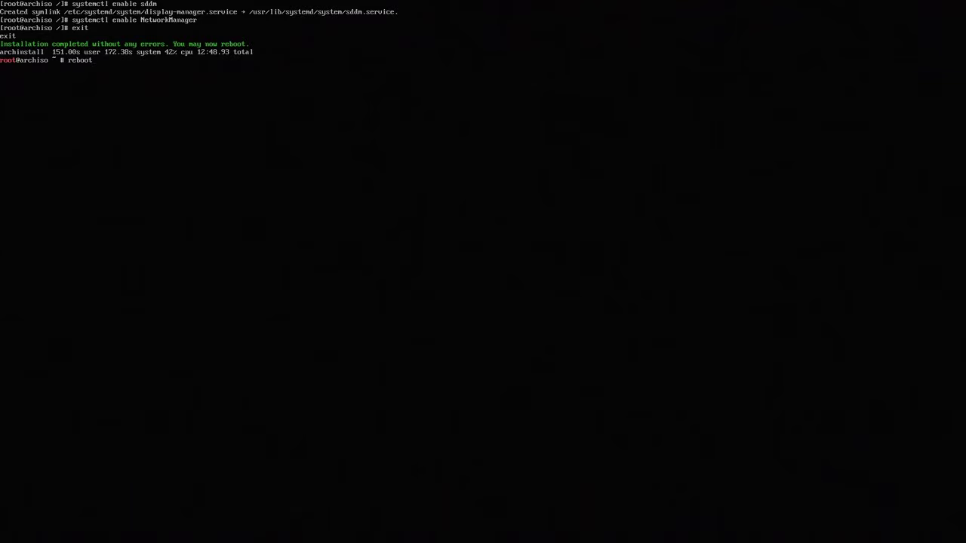
Reboot into the installed system and log in to the Plasma (Wayland) session with the account password.
key("Return")
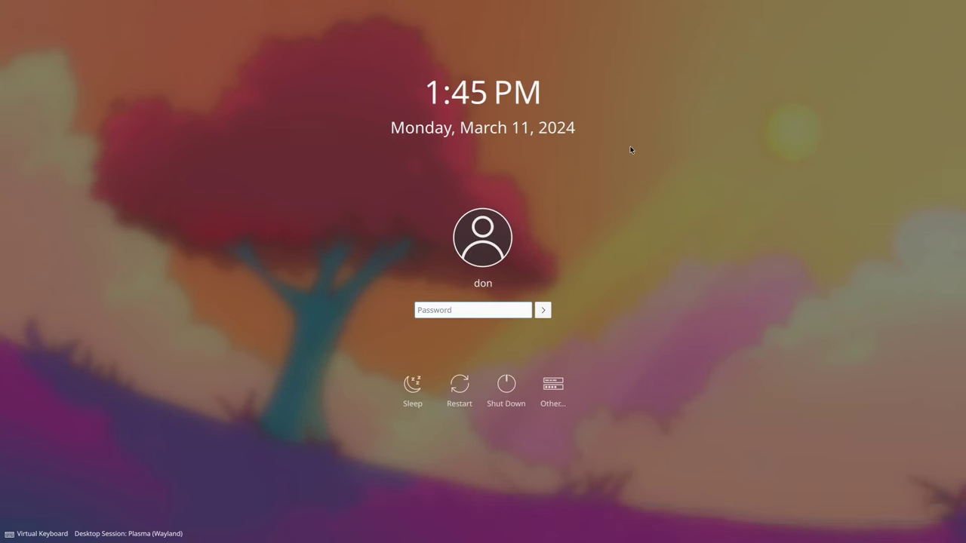
type("******")
key("Return")
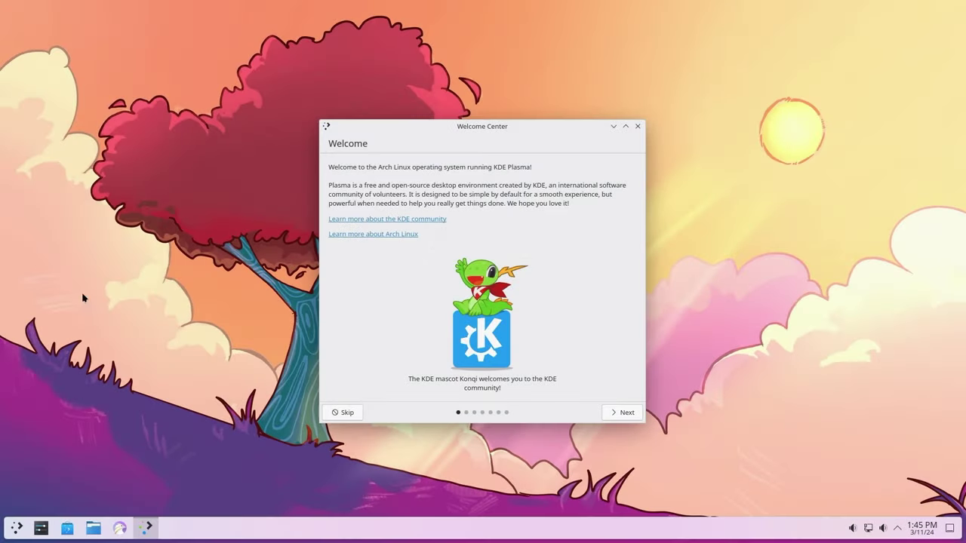
Go through all Welcome Center pages with usage sharing left disabled, and finish the introduction.
mouse_move(550, 127)
left_mouse_down()
mouse_move(355, 98)
mouse_move(541, 120)
left_mouse_up()
left_click(610, 404)
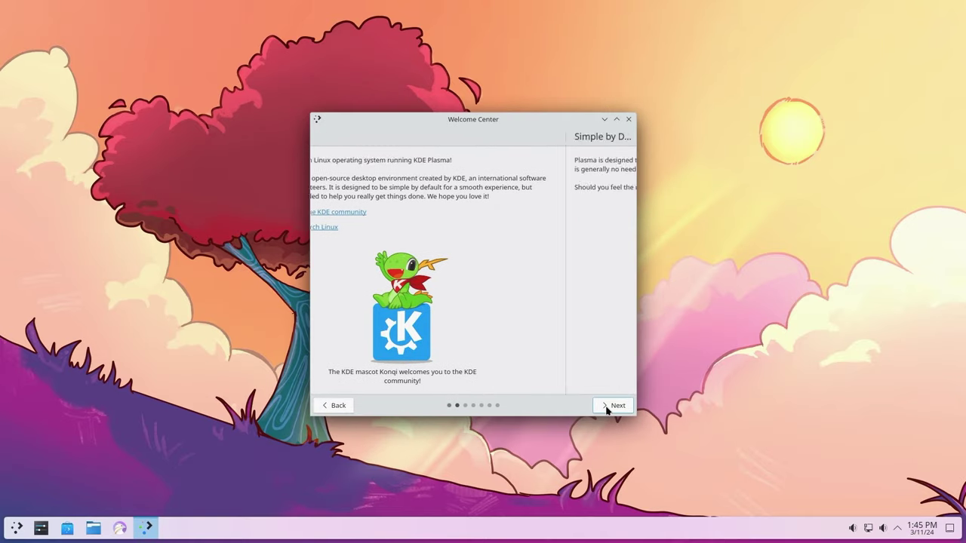
left_click(612, 409)
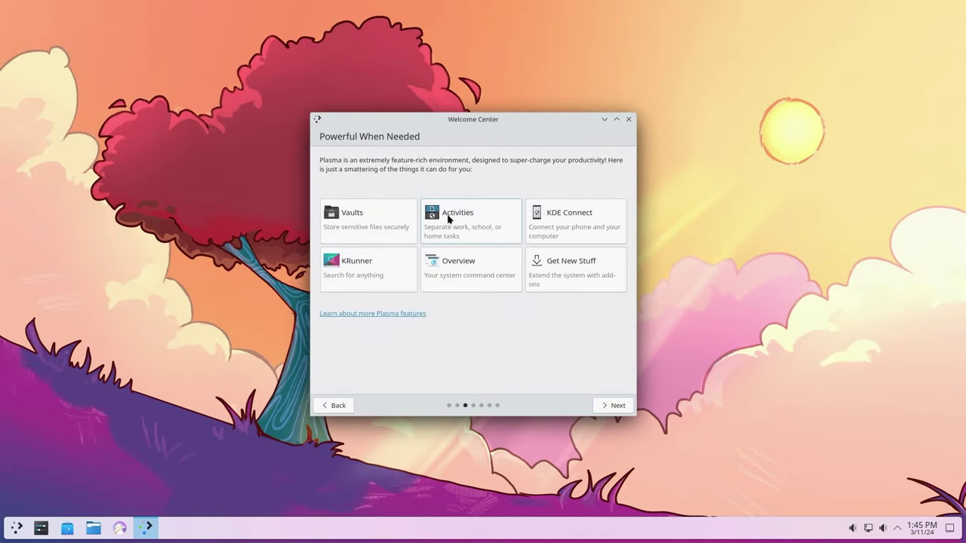
left_click(606, 408)
left_click(606, 408)
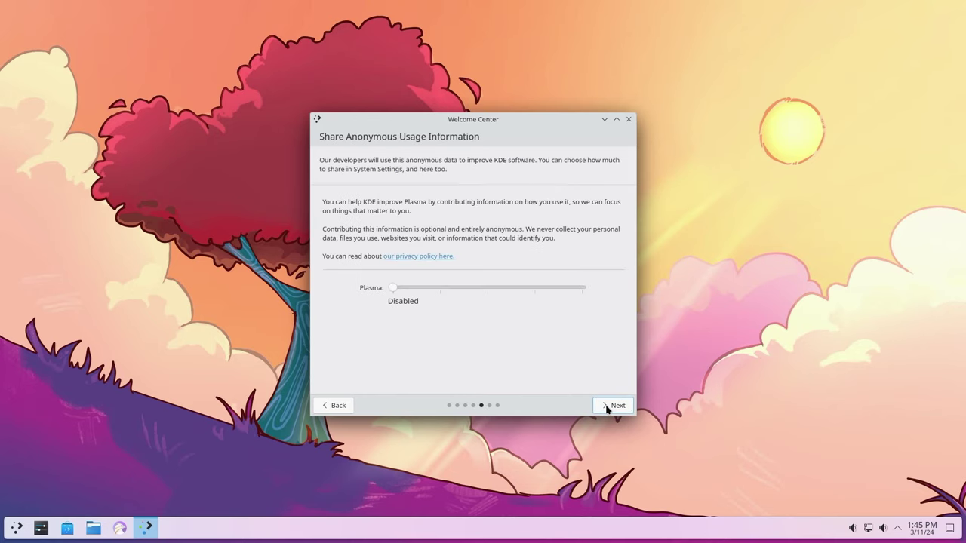
left_click(615, 409)
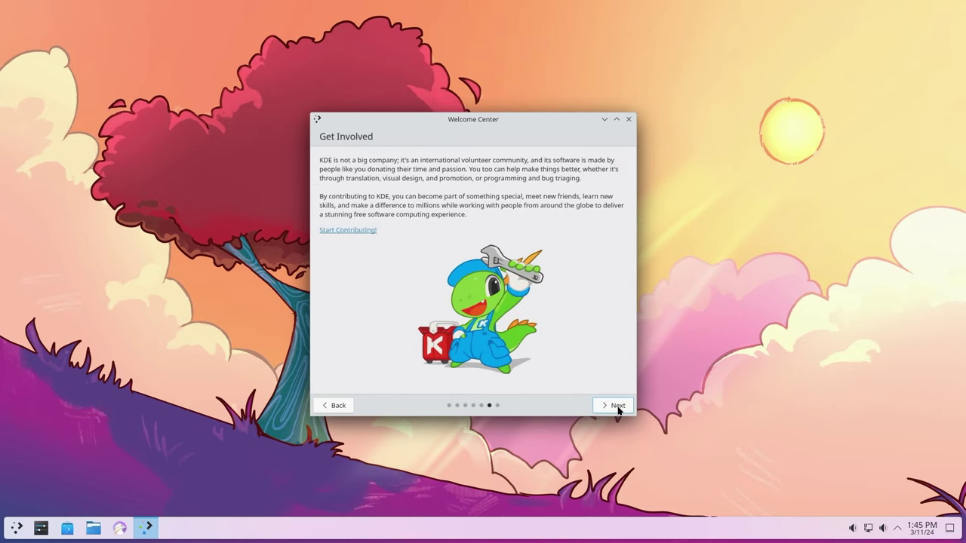
left_click(616, 408)
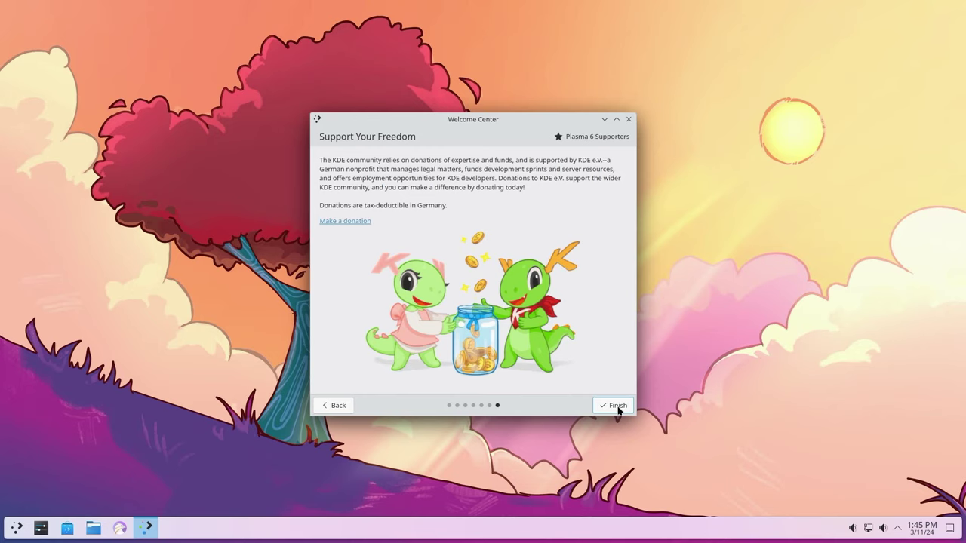
left_click(615, 406)
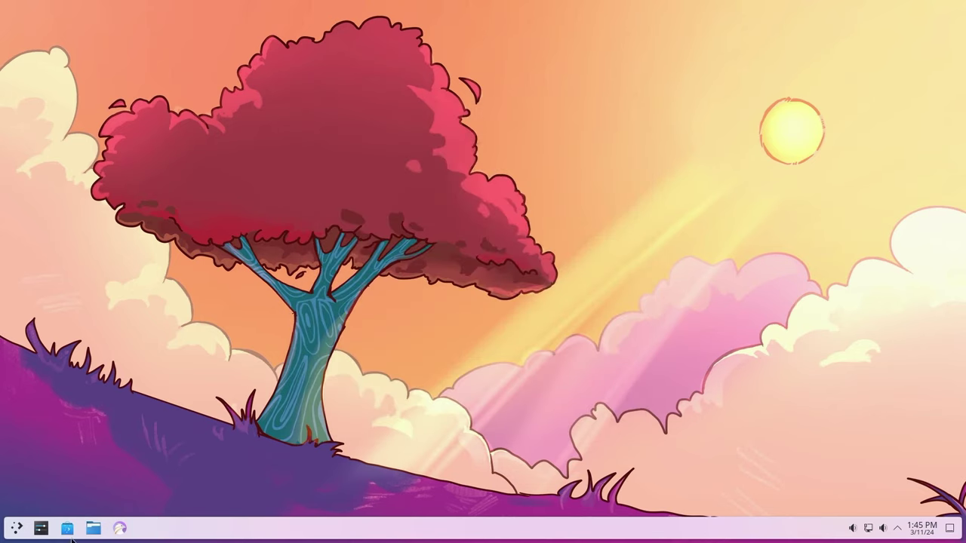
Look through the installed applications in the Development, Education, Games, Graphics and Internet categories of the application launcher.
left_click(18, 527)
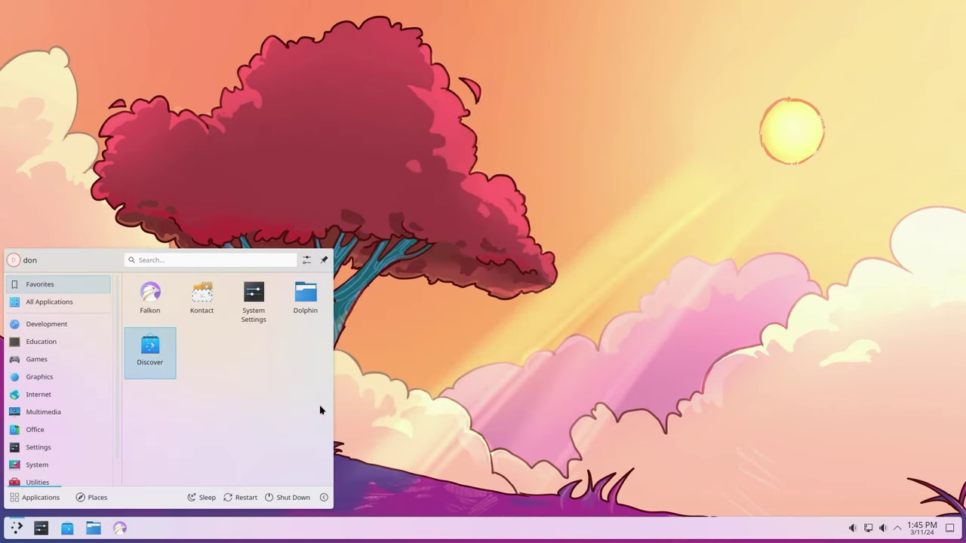
mouse_move(41, 328)
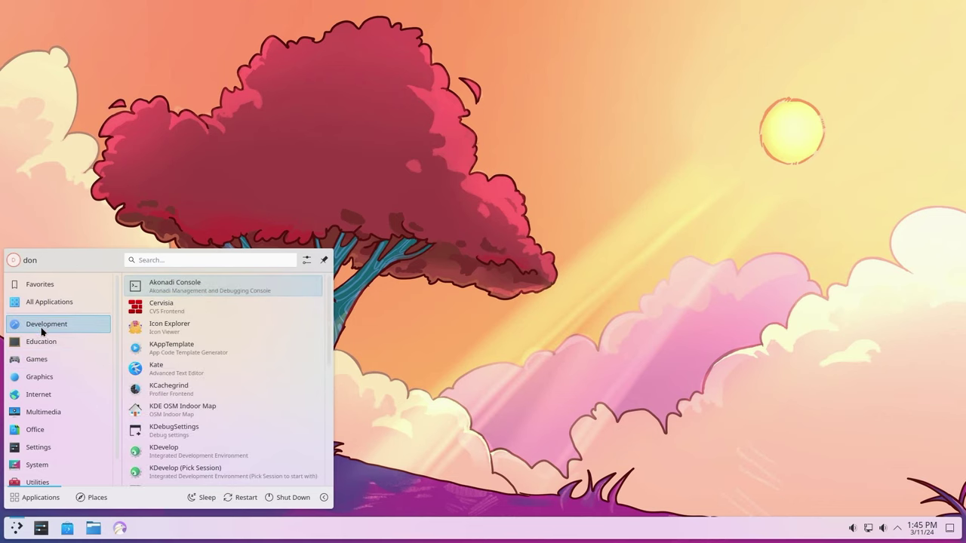
mouse_move(17, 340)
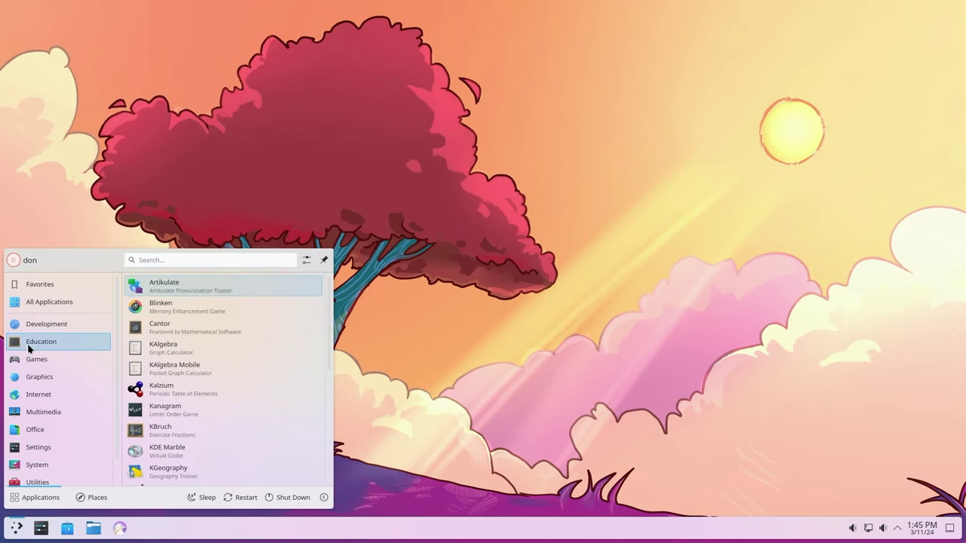
scroll(169, 339, "down", 2)
mouse_move(41, 361)
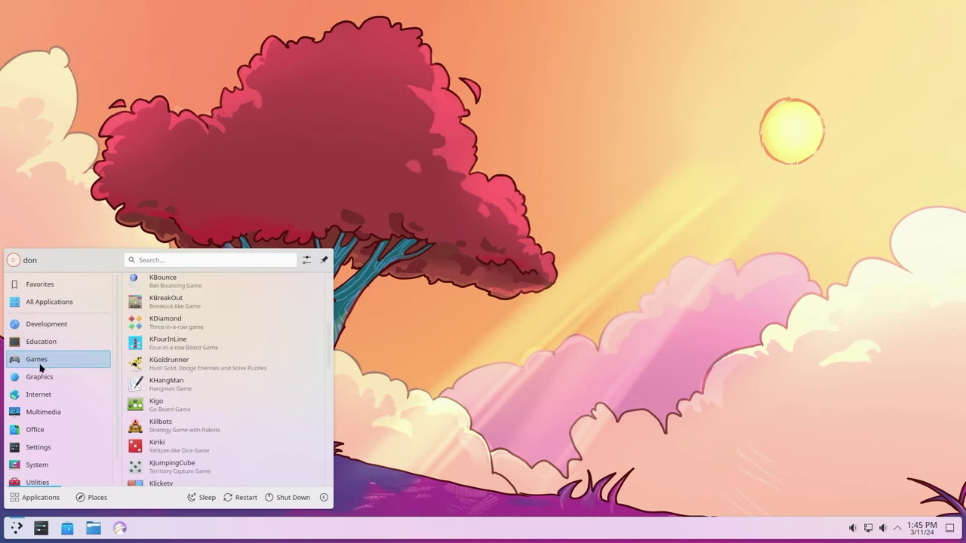
scroll(200, 340, "down", 4)
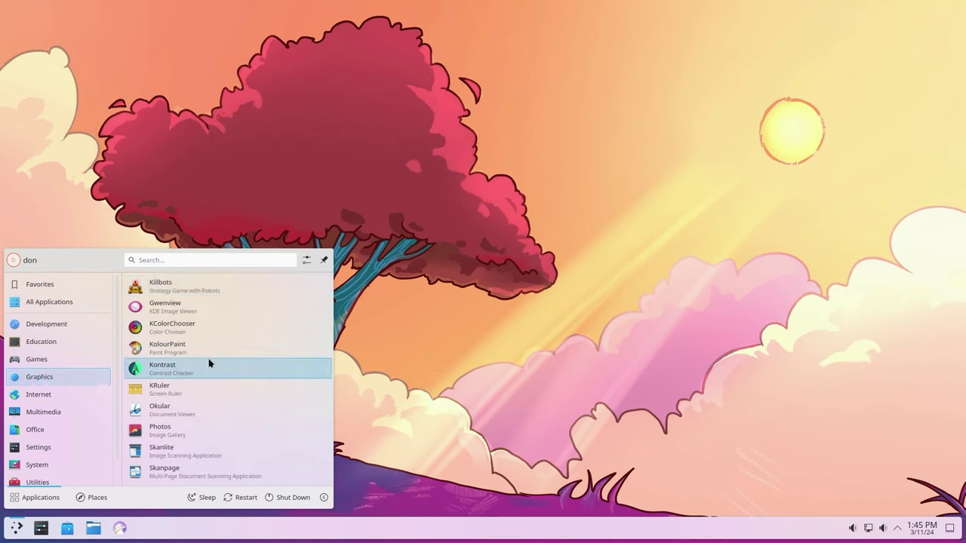
mouse_move(76, 403)
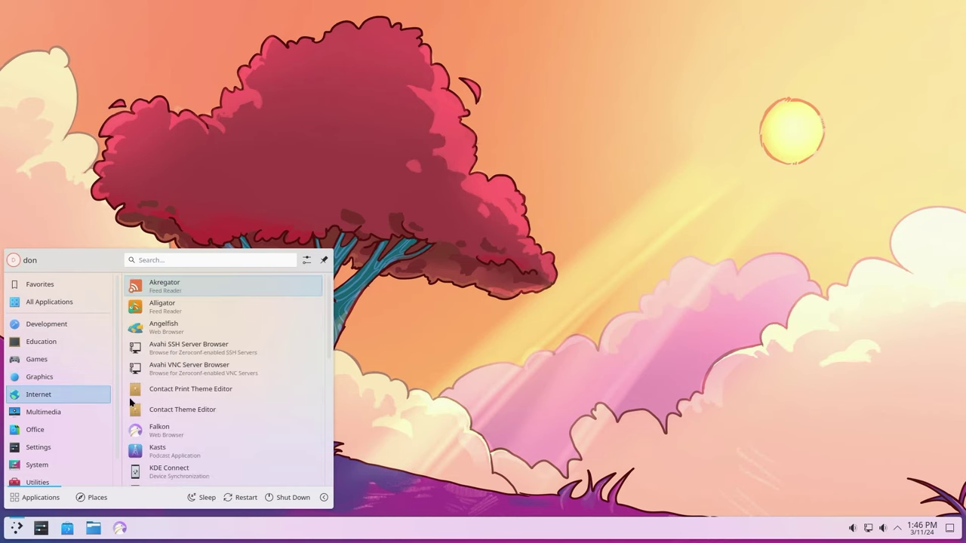
Launch the Falkon web browser and go to youtube.com.
left_click(164, 431)
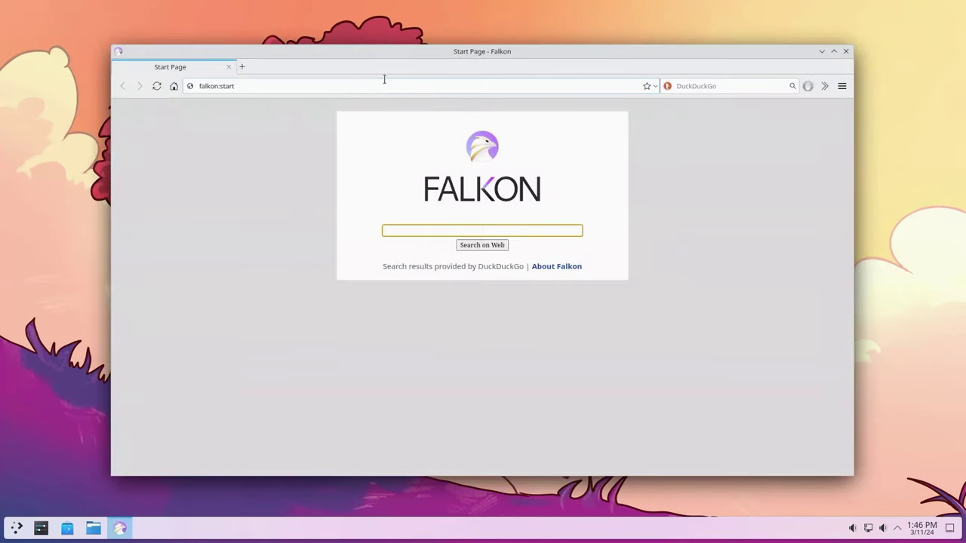
left_click(384, 79)
type("y")
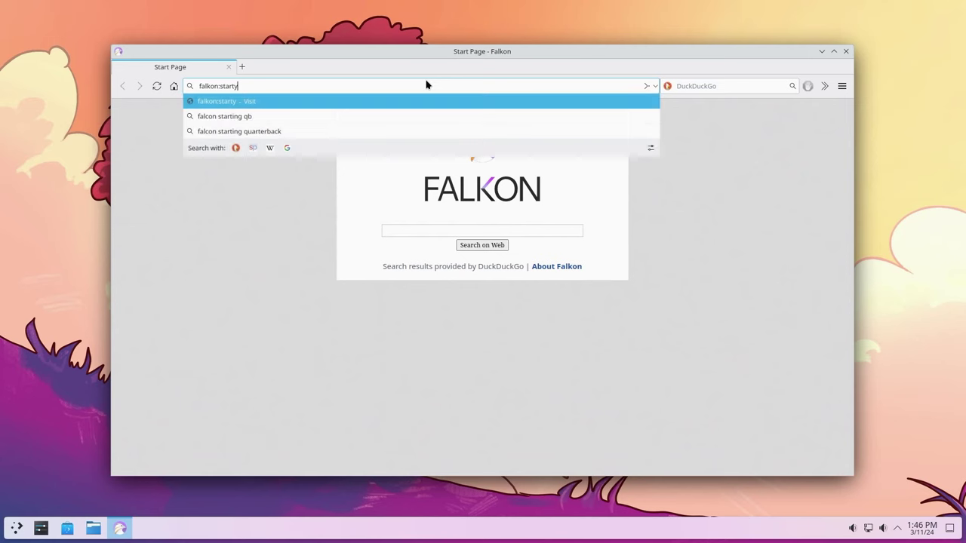
key("ctrl+a")
type("youtube.com")
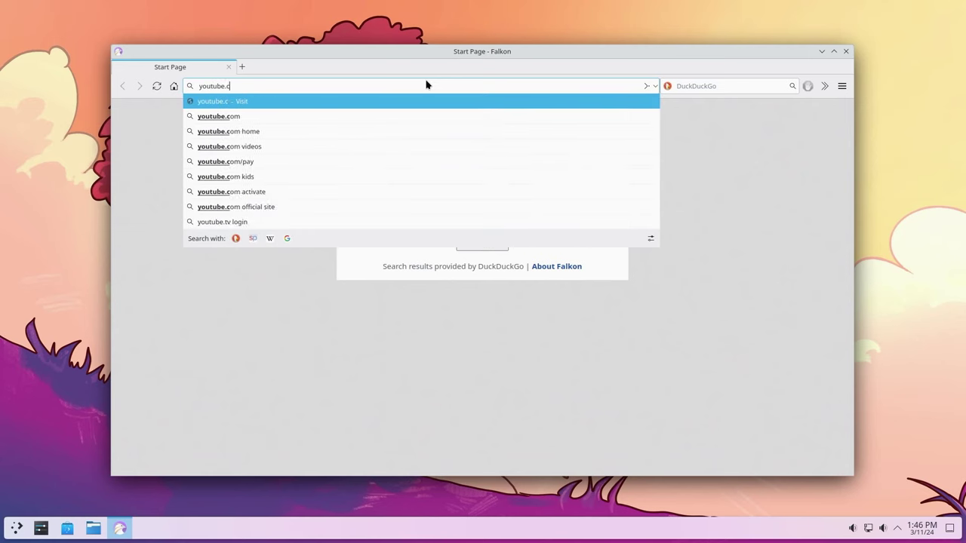
key("Return")
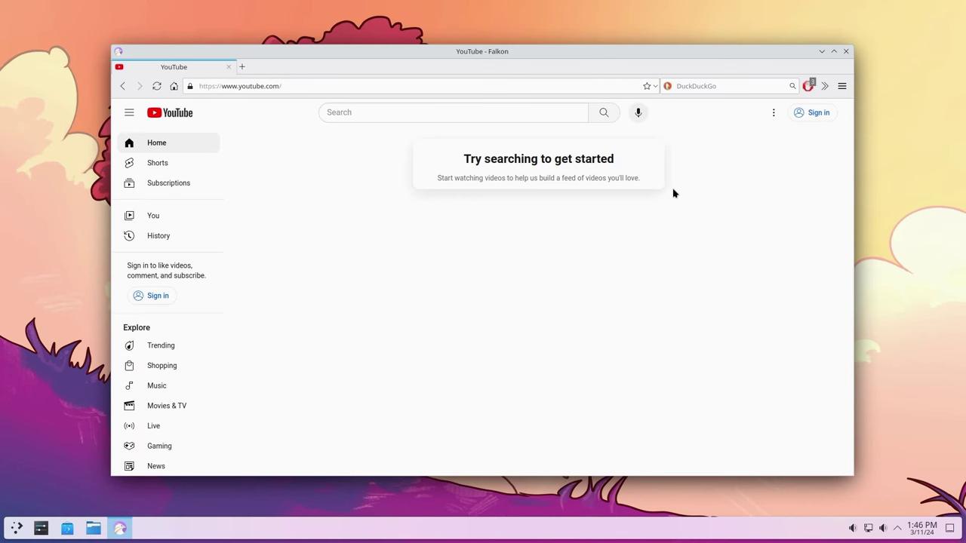
Close the Falkon browser and dismiss the application launcher.
key("super")
left_click(846, 51)
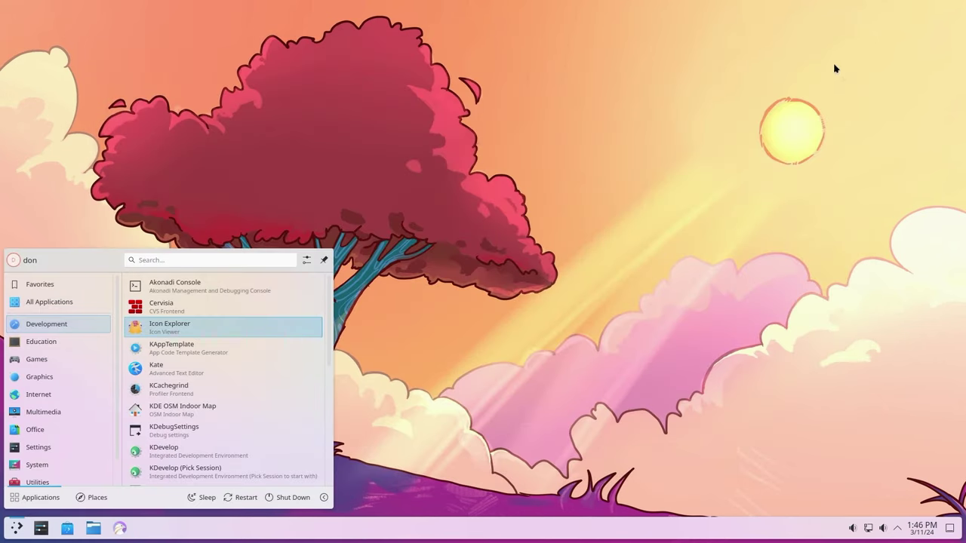
left_click(103, 370)
left_click(210, 194)
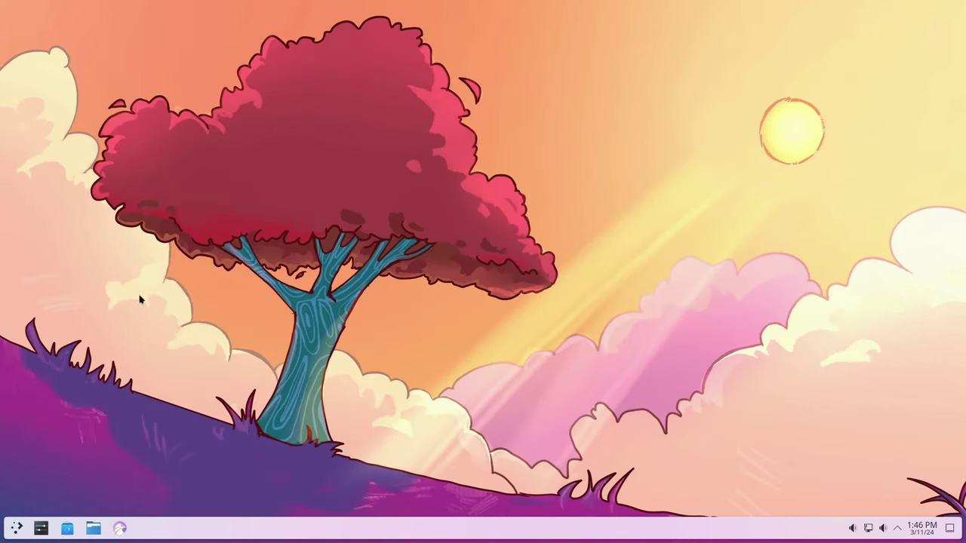
Search the application launcher for "system" and open System Monitor to view the resource overview.
left_click(11, 532)
type("system")
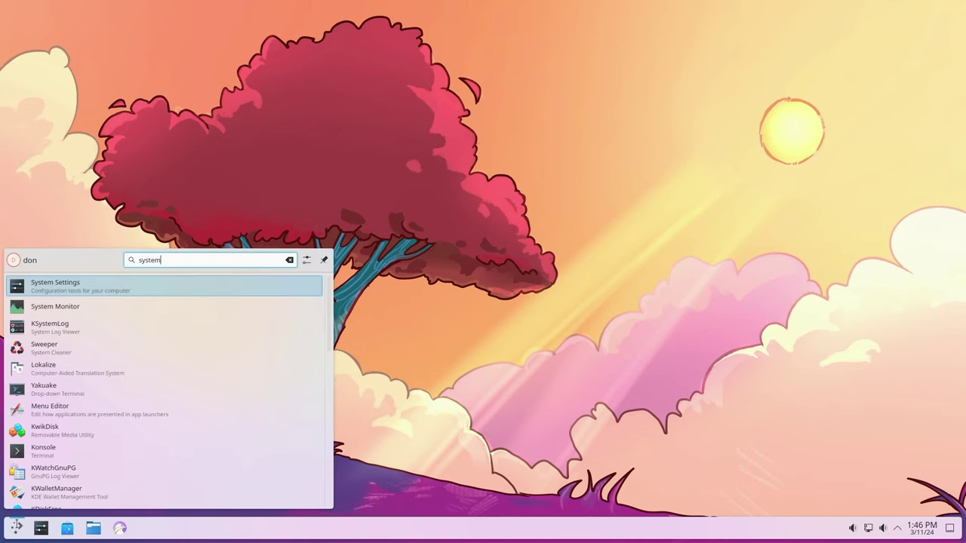
key("Down")
key("Return")
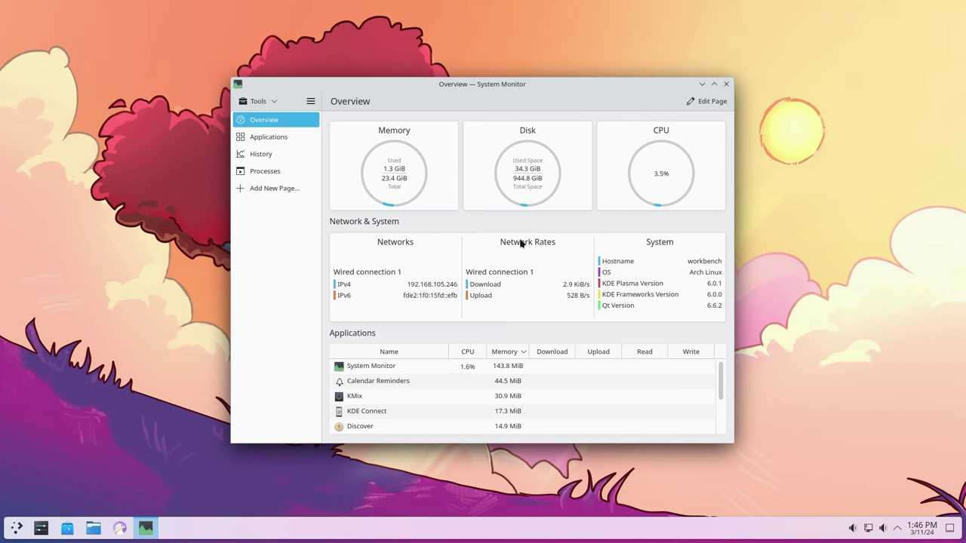
Open System Settings and show the About this System page.
left_click_drag(422, 411, 277, 294)
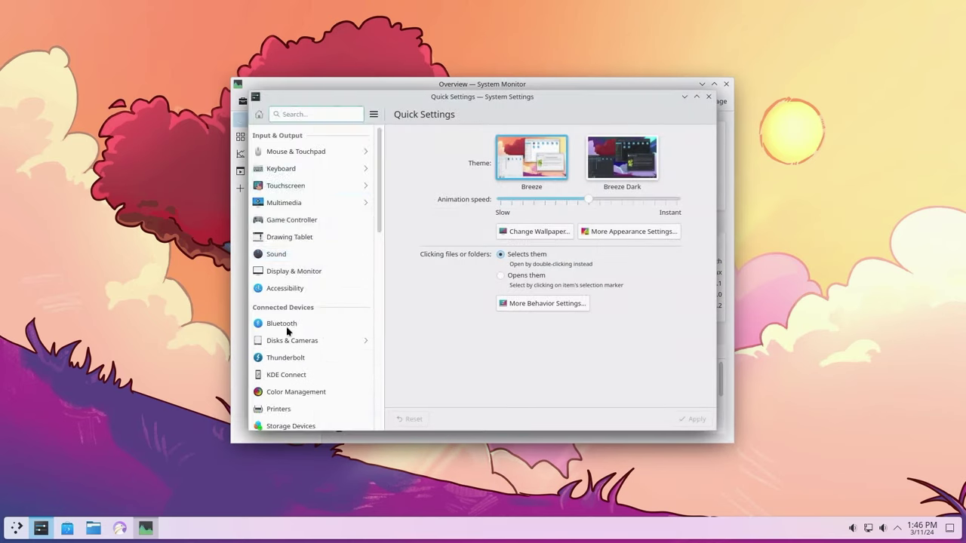
scroll(280, 366, "down", 10)
scroll(294, 366, "down", 3)
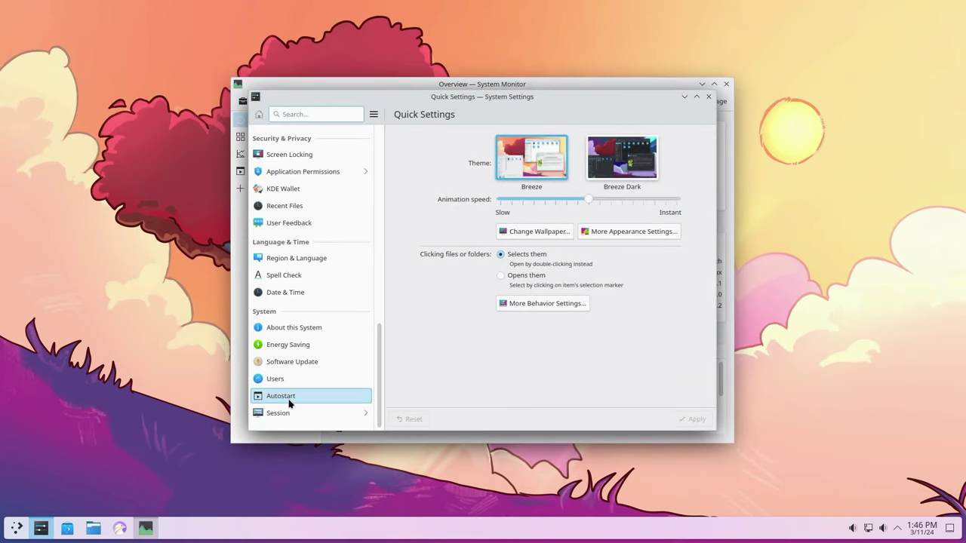
left_click(303, 329)
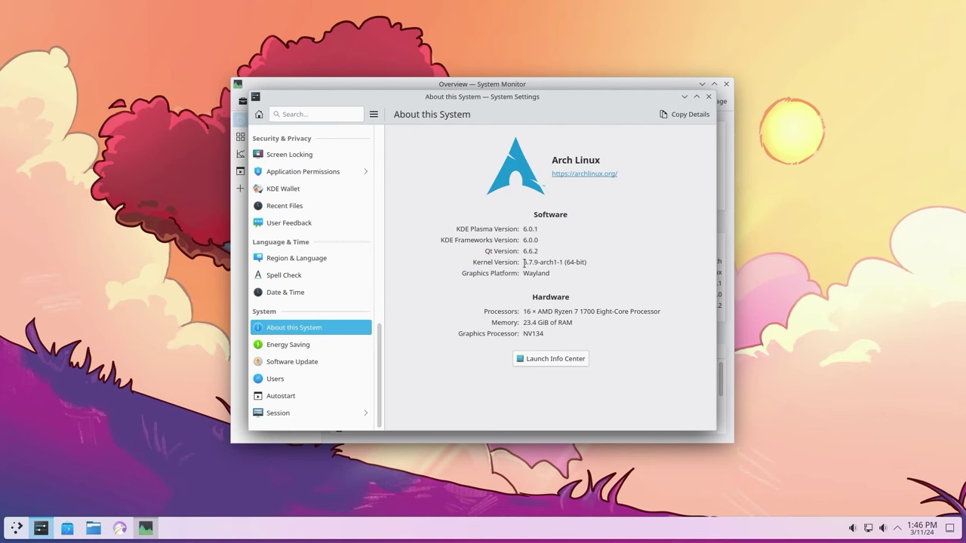
Highlight the graphics platform value, move the System Settings and System Monitor windows apart, and bring System Settings forward.
left_click_drag(526, 274, 557, 277)
left_click_drag(611, 106, 785, 140)
left_click_drag(636, 91, 558, 54)
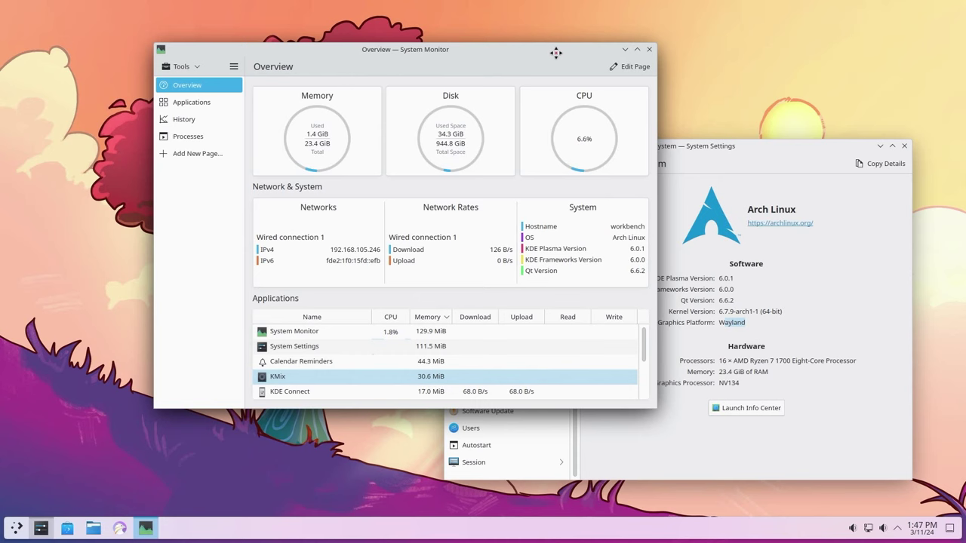
left_click(748, 154)
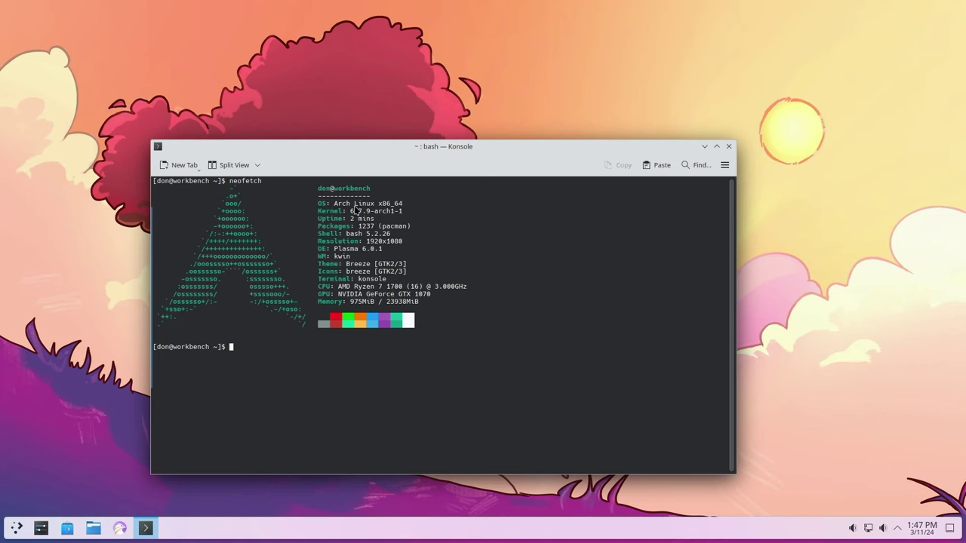
Examine the kernel and system details in the neofetch output and reposition the Konsole window.
left_click_drag(355, 210, 278, 219)
left_click(279, 259)
left_click_drag(496, 151, 465, 106)
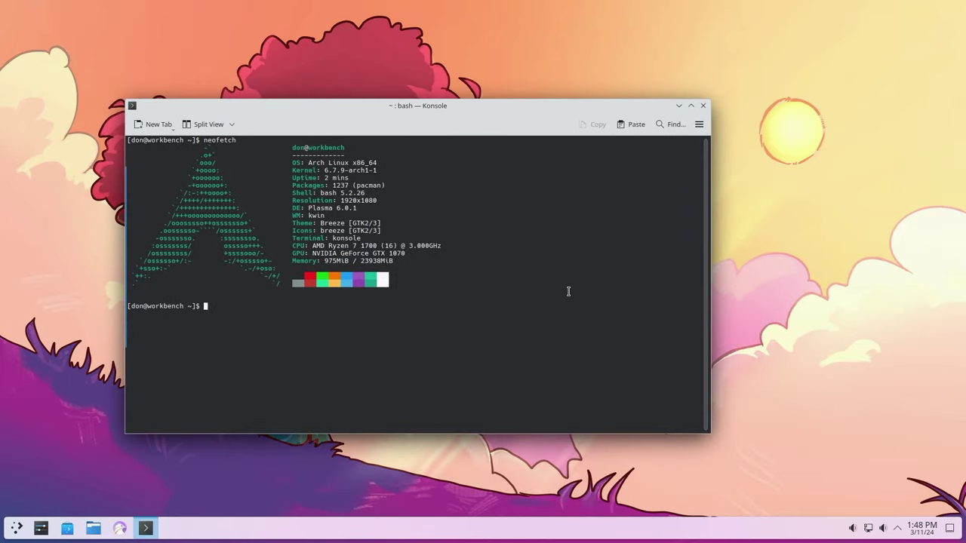